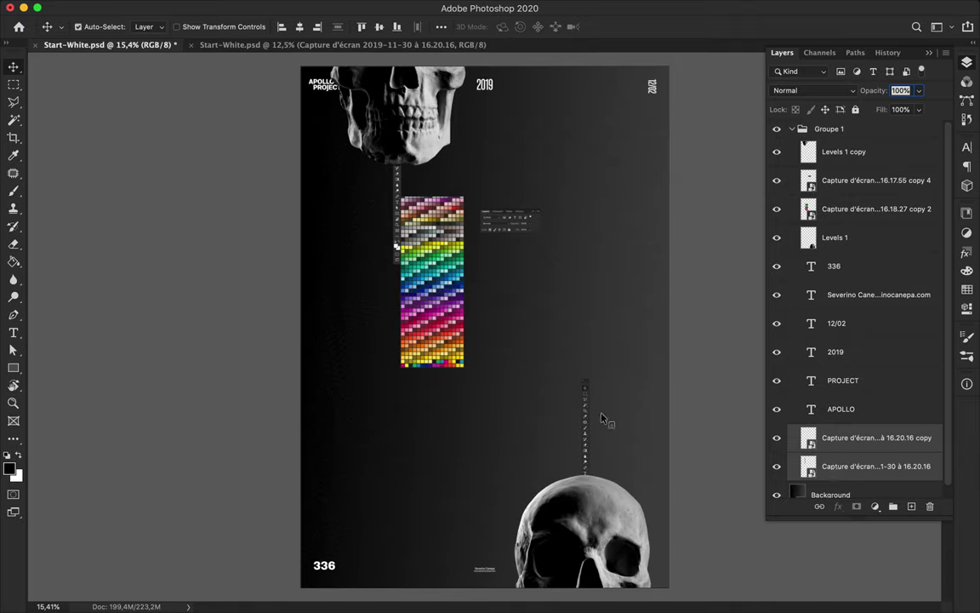
# - Tuck the colour swatches behind the upper skull, and place copies of the swatches and the layers-panel screenshot beside the lower skull
pyautogui.moveTo(426, 293); pyautogui.dragTo(419, 220)
pyautogui.moveTo(876, 209); pyautogui.dragTo(817, 462)
pyautogui.moveTo(447, 253); pyautogui.dragTo(565, 453)
pyautogui.moveTo(519, 221); pyautogui.dragTo(524, 462)
# - Add the vertical text "APOLLO" in white below the upper colour swatches
pyautogui.press('t')
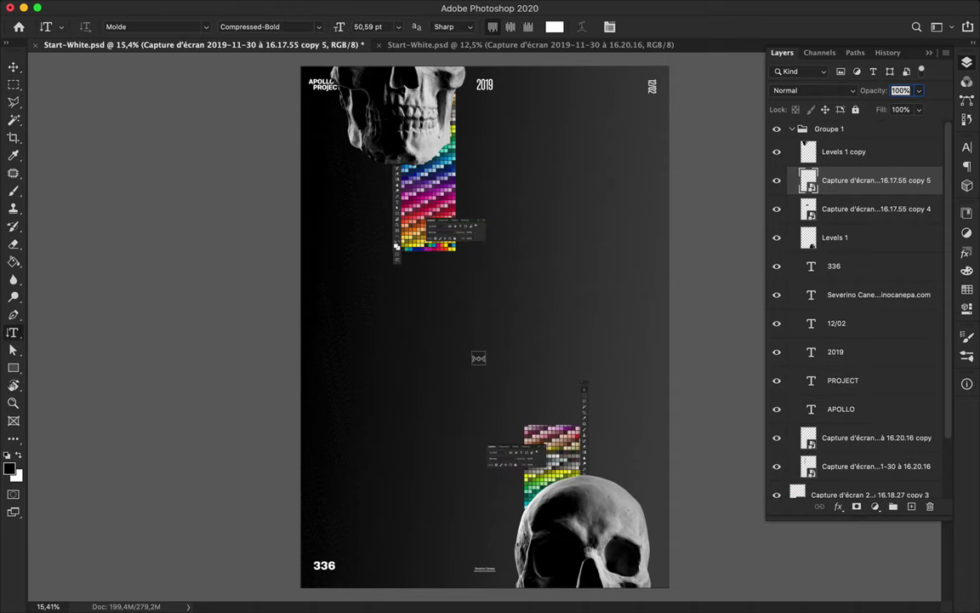
pyautogui.click(404, 280)
pyautogui.write('APOL')
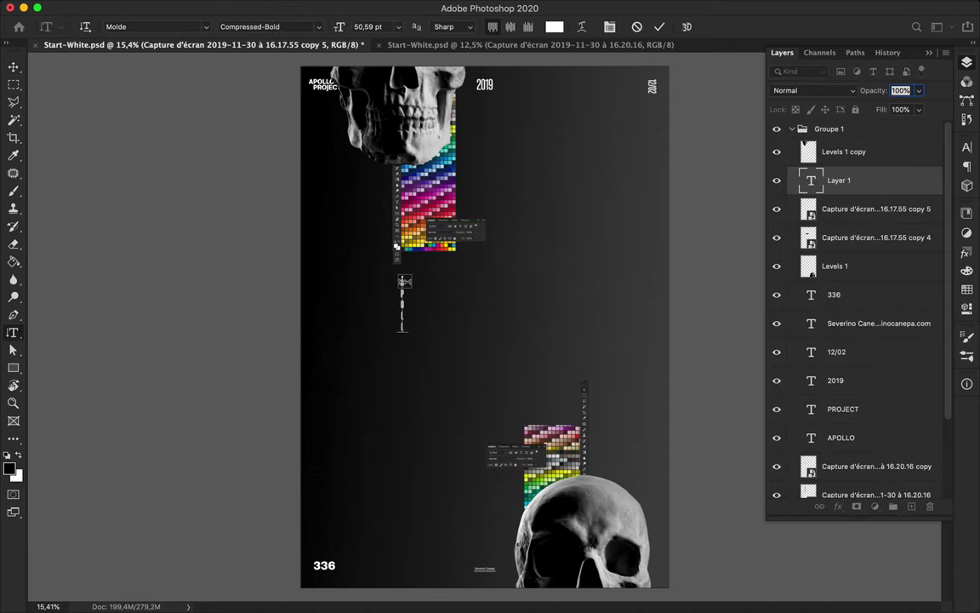
pyautogui.write('LO')
pyautogui.press('super+Return')
# - Centre-align the paragraph of the vertical APOLLO text
pyautogui.click(823, 54)
pyautogui.click(856, 53)
pyautogui.click(791, 56)
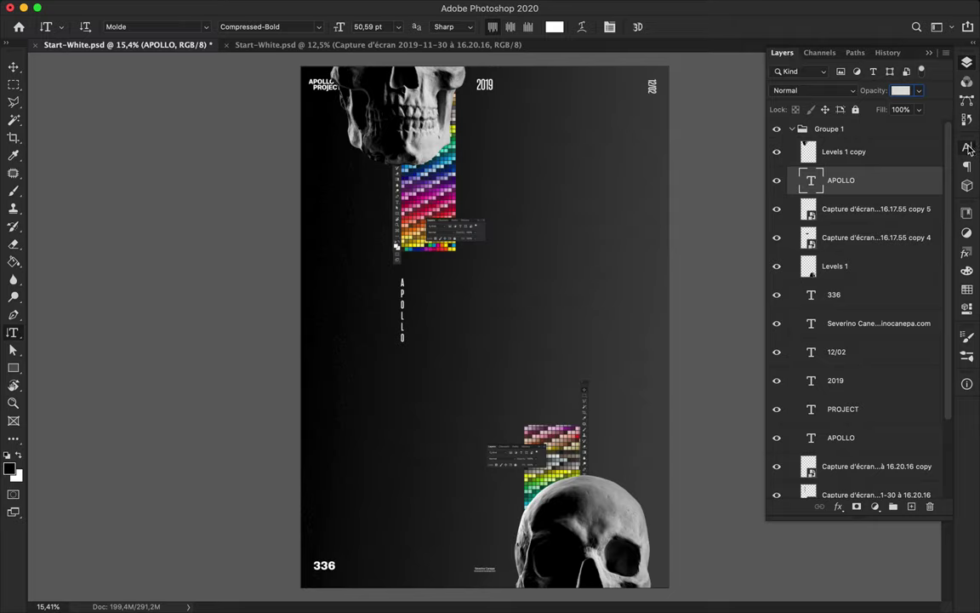
pyautogui.click(966, 166)
pyautogui.press('v')
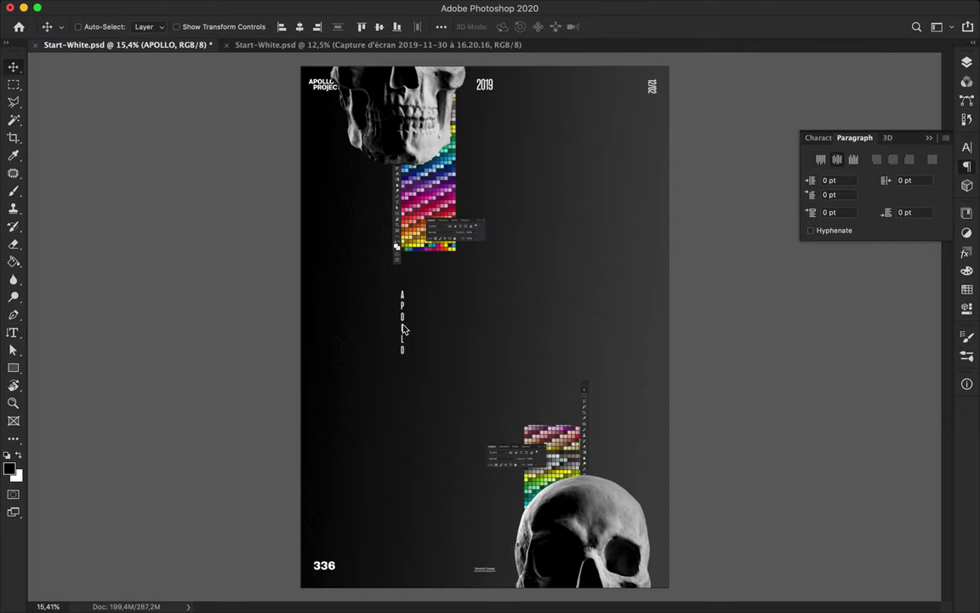
# - Scale up the vertical APOLLO text until it spans most of the poster's height and set its font weight to Medium
pyautogui.press('super+t')
pyautogui.moveTo(409, 324); pyautogui.dragTo(453, 325)
pyautogui.press('Return')
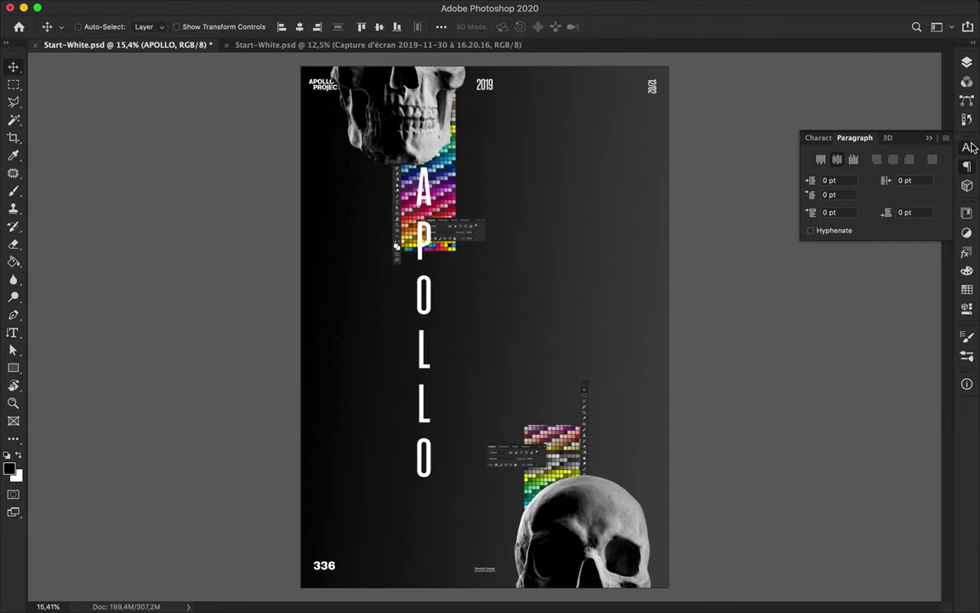
pyautogui.click(970, 148)
pyautogui.click(921, 159)
pyautogui.click(798, 446)
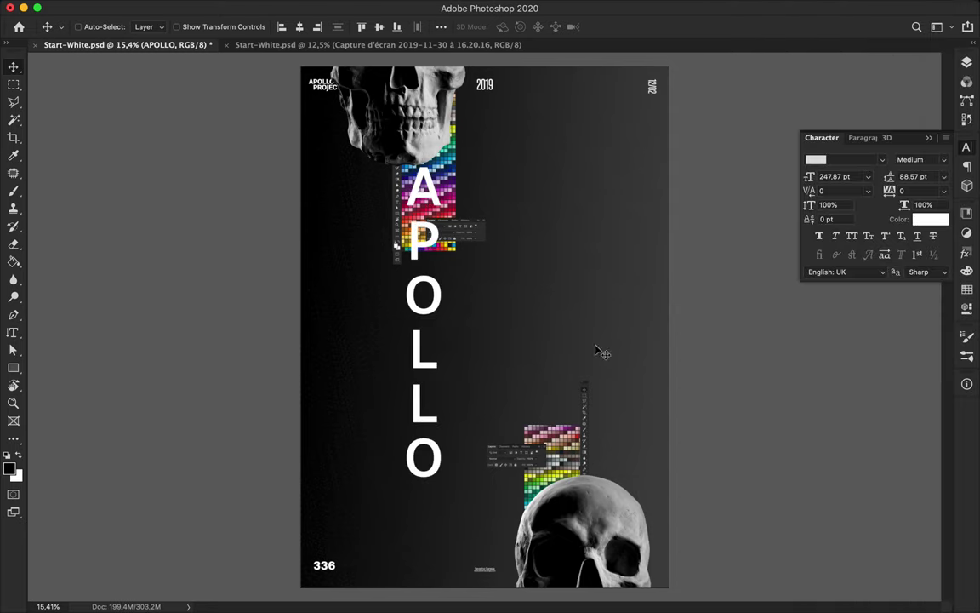
# - Reduce the APOLLO text's font size to 127.87 pt
pyautogui.hotkey('shift', 'Down')
pyautogui.hotkey('shift', 'Down')
pyautogui.hotkey('shift', 'Down')
pyautogui.hotkey('shift', 'Down')
pyautogui.hotkey('shift', 'Down')
pyautogui.hotkey('shift', 'Down')
pyautogui.hotkey('shift', 'Down')
pyautogui.hotkey('shift', 'Down')
pyautogui.hotkey('shift', 'Down')
pyautogui.hotkey('shift', 'Down')
pyautogui.hotkey('shift', 'Down')
pyautogui.hotkey('shift', 'Down')
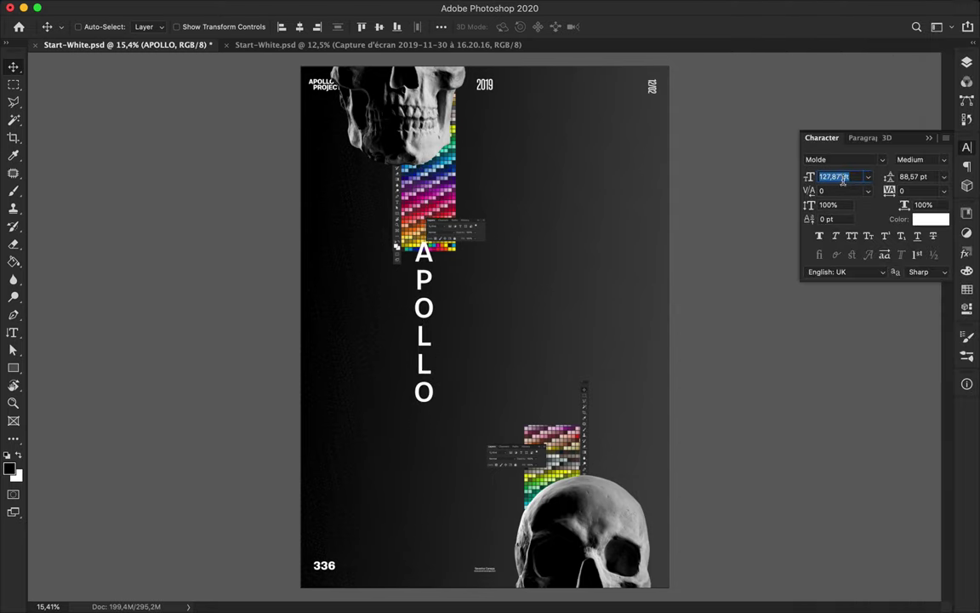
# - Increase the tracking of the APOLLO text to 800
pyautogui.hotkey('shift', 'Up')
pyautogui.hotkey('shift', 'Up')
pyautogui.hotkey('shift', 'Up')
pyautogui.hotkey('shift', 'Up')
pyautogui.hotkey('shift', 'Up')
pyautogui.hotkey('shift', 'Up')
pyautogui.hotkey('shift', 'Up')
pyautogui.hotkey('shift', 'Up')
# - Centre the vertical APOLLO text horizontally and vertically on the poster
pyautogui.moveTo(429, 308); pyautogui.dragTo(477, 314)
pyautogui.press('super+z')
pyautogui.click(300, 27)
pyautogui.click(380, 27)
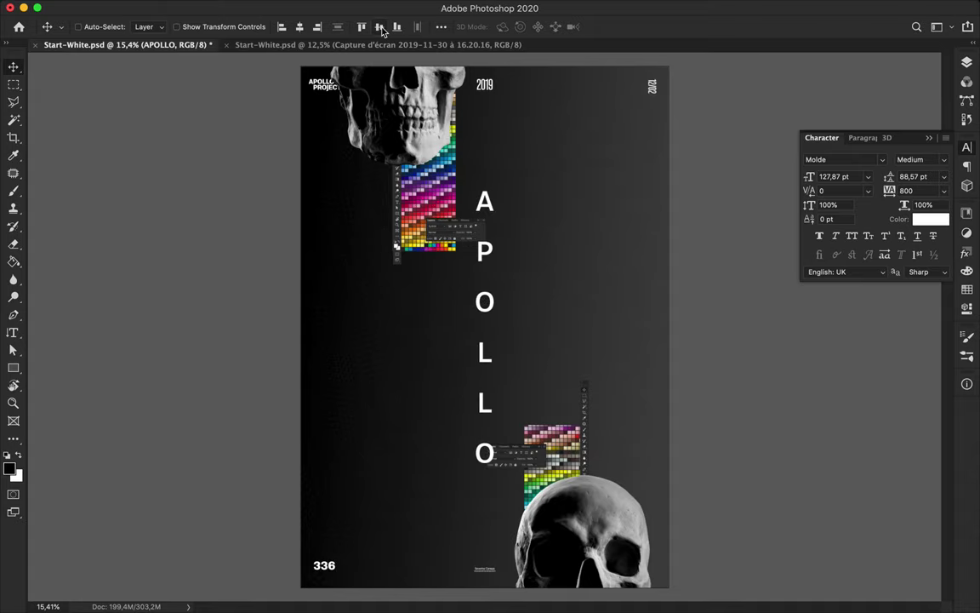
# - Duplicate the APOLLO text and apply a Mosaic filter to the copy, converting it to a smart object
pyautogui.moveTo(485, 313); pyautogui.dragTo(458, 313)
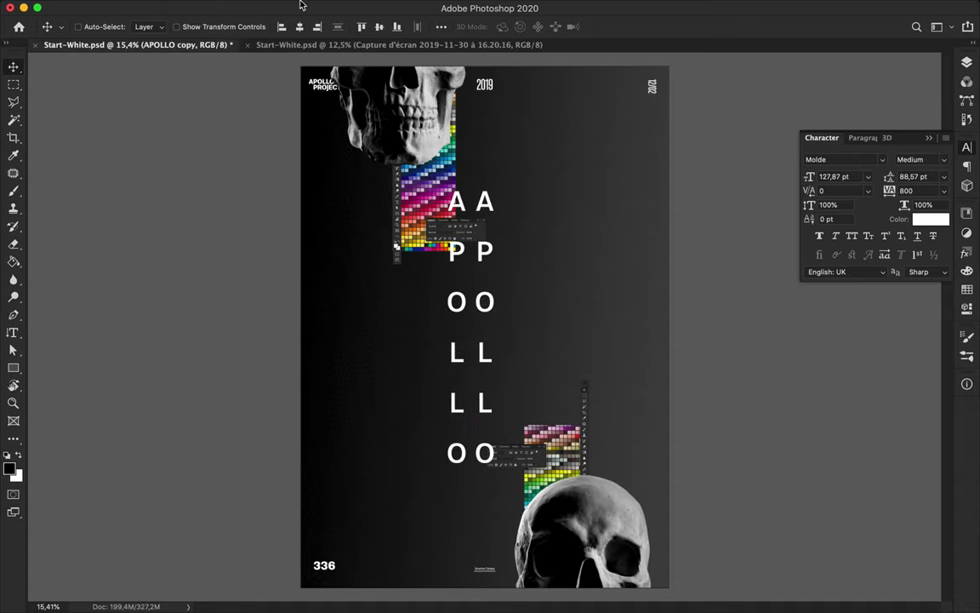
pyautogui.click(318, 7)
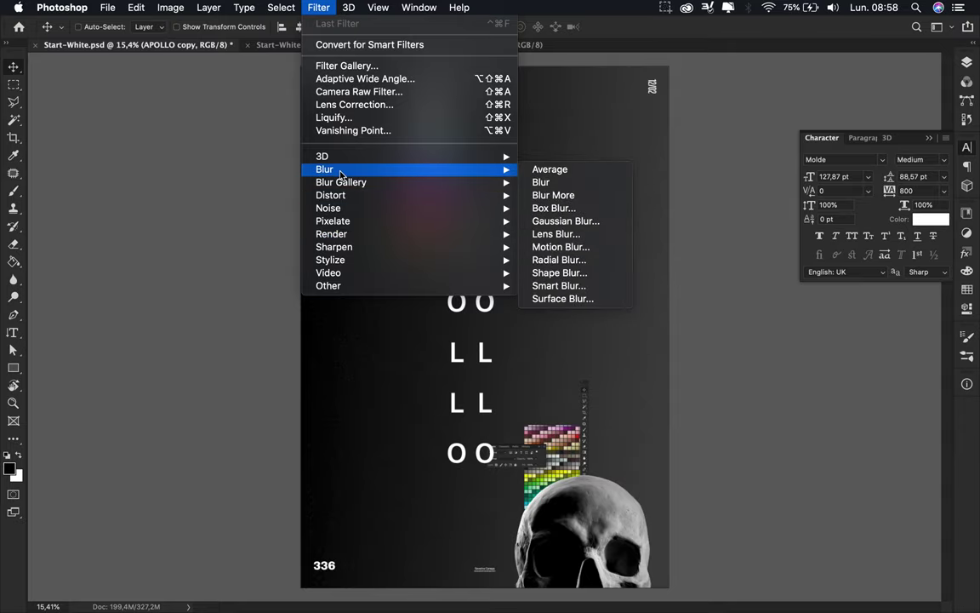
pyautogui.moveTo(332, 221)
pyautogui.click(553, 284)
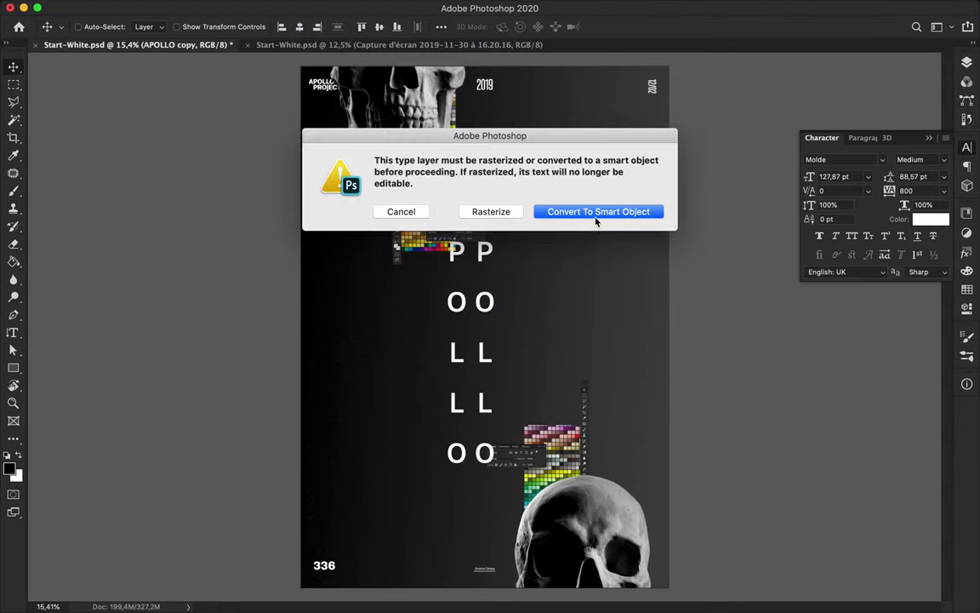
pyautogui.click(594, 211)
pyautogui.click(188, 31)
# - Place a copy of the pixelated text right of the centre, apply Mosaic with cell size 123, and duplicate it to the left
pyautogui.moveTo(436, 308); pyautogui.dragTo(547, 306)
pyautogui.click(328, 7)
pyautogui.click(332, 24)
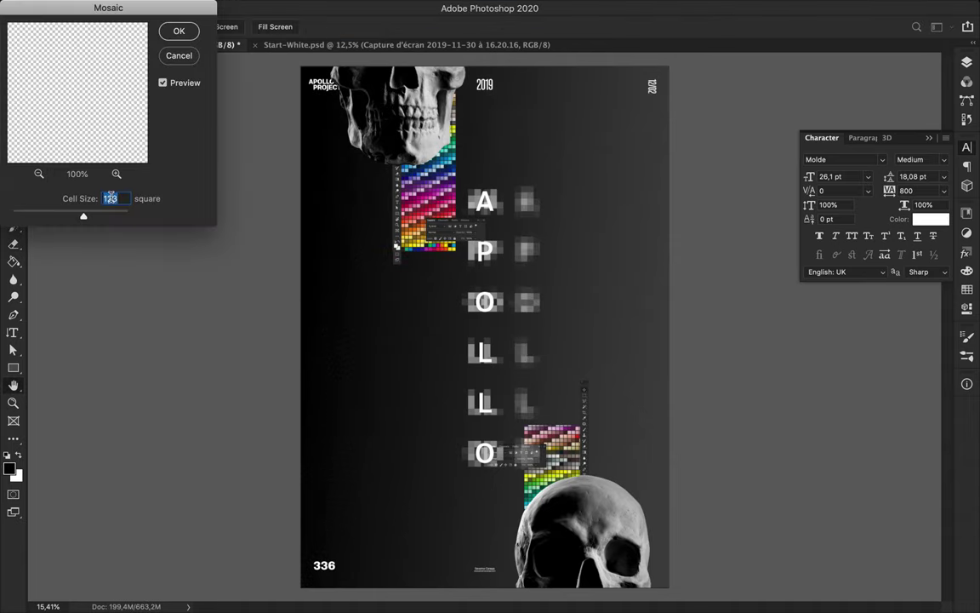
pyautogui.click(179, 30)
pyautogui.keyDown('alt'); pyautogui.moveTo(530, 315); pyautogui.dragTo(442, 319); pyautogui.keyUp('alt')
# - Add a further pixelated column on the far right with Mosaic cell size 192 and duplicate it to the far left
pyautogui.keyDown('alt'); pyautogui.moveTo(529, 306); pyautogui.dragTo(577, 306); pyautogui.keyUp('alt')
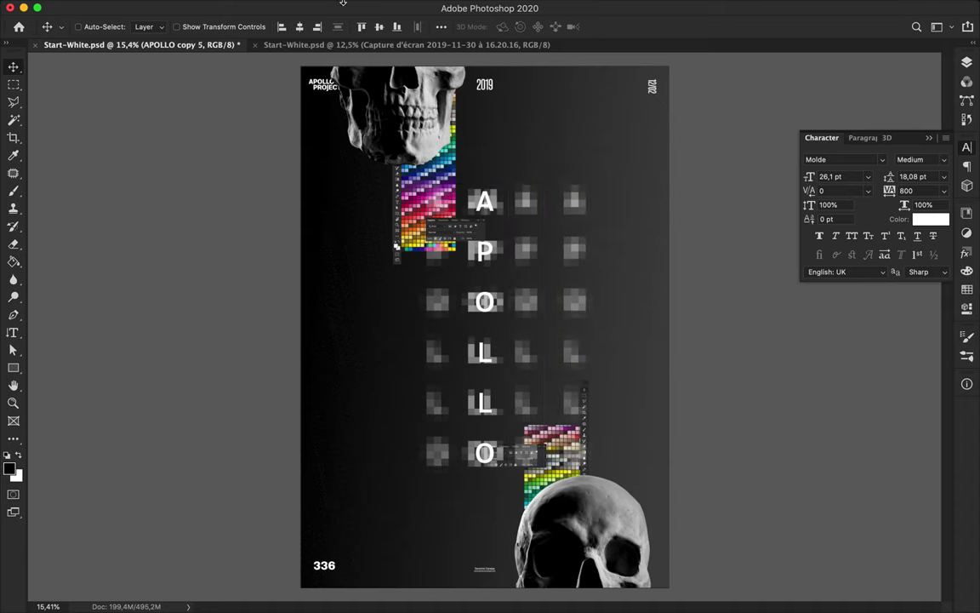
pyautogui.click(287, 7)
pyautogui.moveTo(319, 8)
pyautogui.moveTo(346, 173)
pyautogui.moveTo(420, 225)
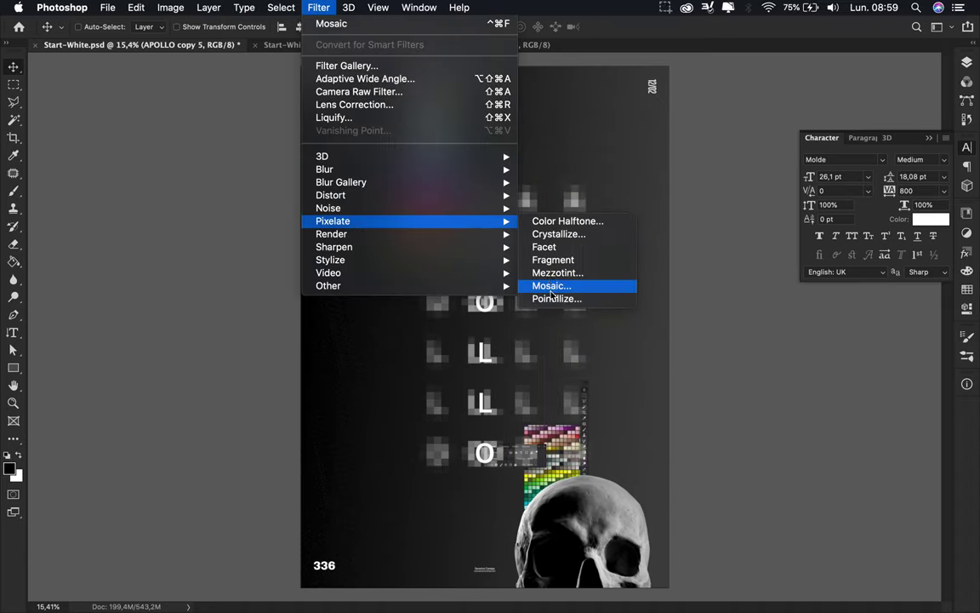
pyautogui.click(551, 286)
pyautogui.moveTo(114, 213); pyautogui.dragTo(121, 217)
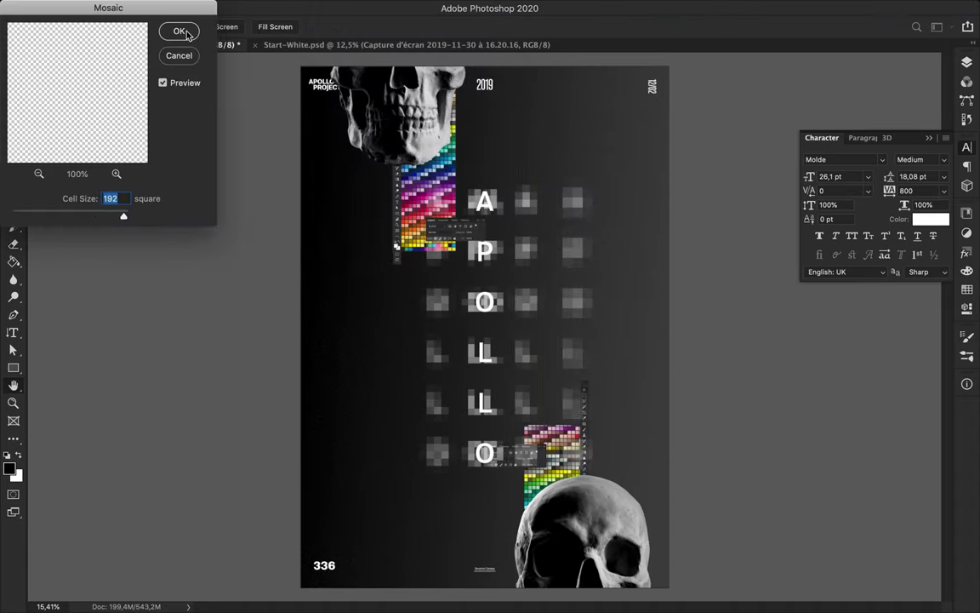
pyautogui.click(179, 31)
pyautogui.moveTo(573, 307); pyautogui.dragTo(395, 310)
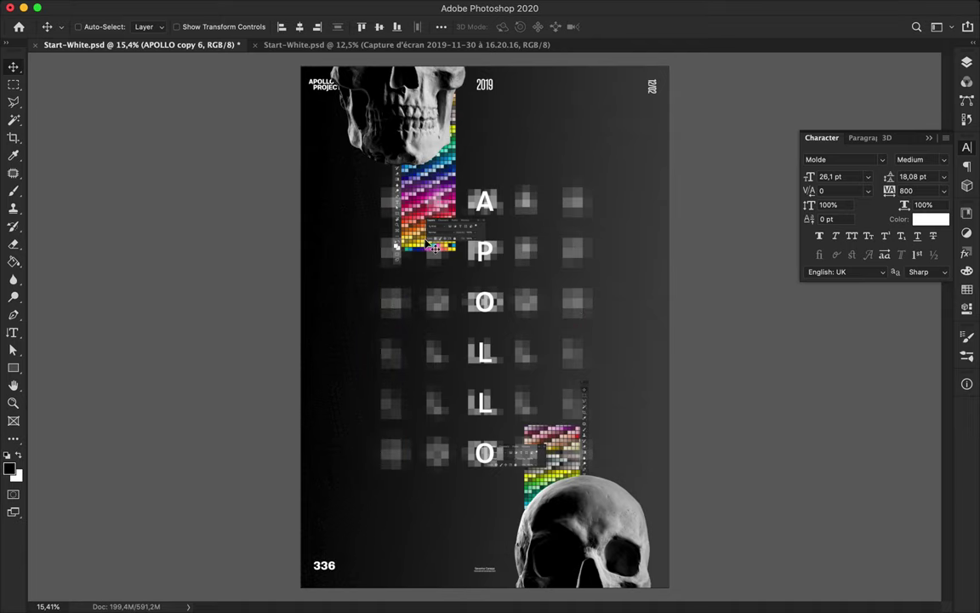
# - Duplicate the colour swatches to the poster's centre, apply the Mosaic filter to the copy and stack another pixelated copy below it
pyautogui.keyDown('super'); pyautogui.click(453, 160); pyautogui.keyUp('super')
pyautogui.moveTo(454, 159); pyautogui.dragTo(513, 322)
pyautogui.click(317, 6)
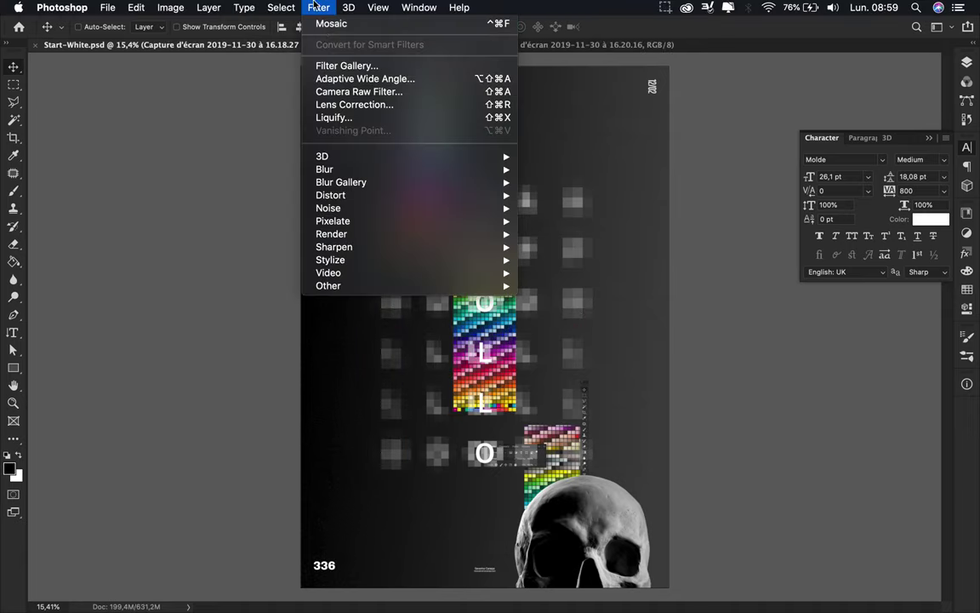
pyautogui.click(329, 22)
pyautogui.click(180, 31)
pyautogui.moveTo(504, 336); pyautogui.dragTo(503, 457)
# - Collapse the smart filter lists of the pixelated APOLLO copies and the pixelated swatch layer
pyautogui.click(966, 62)
pyautogui.click(939, 181)
pyautogui.click(939, 209)
pyautogui.click(938, 237)
pyautogui.click(939, 266)
pyautogui.click(939, 295)
pyautogui.click(939, 323)
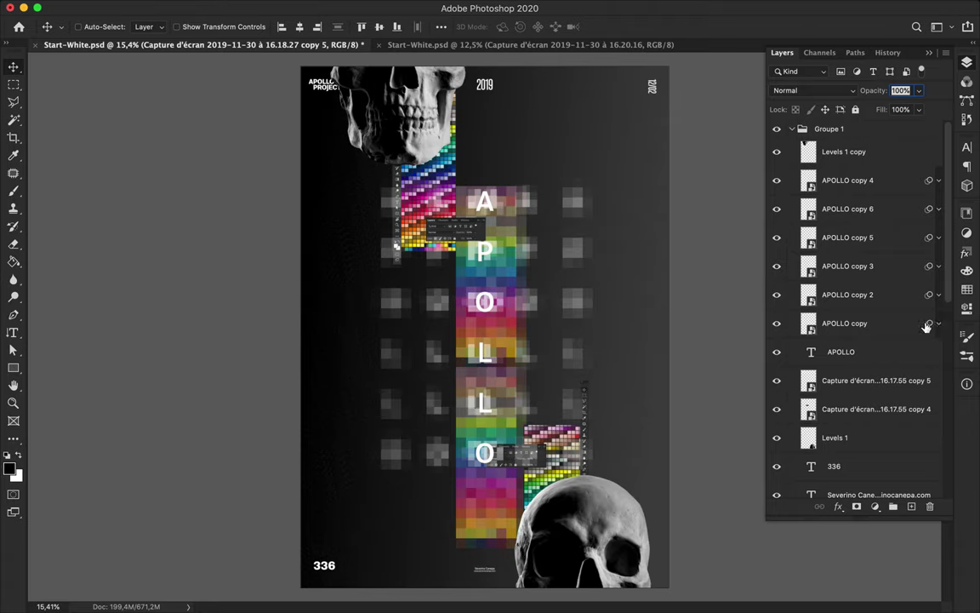
pyautogui.scroll(-10, 926, 328)
pyautogui.click(939, 401)
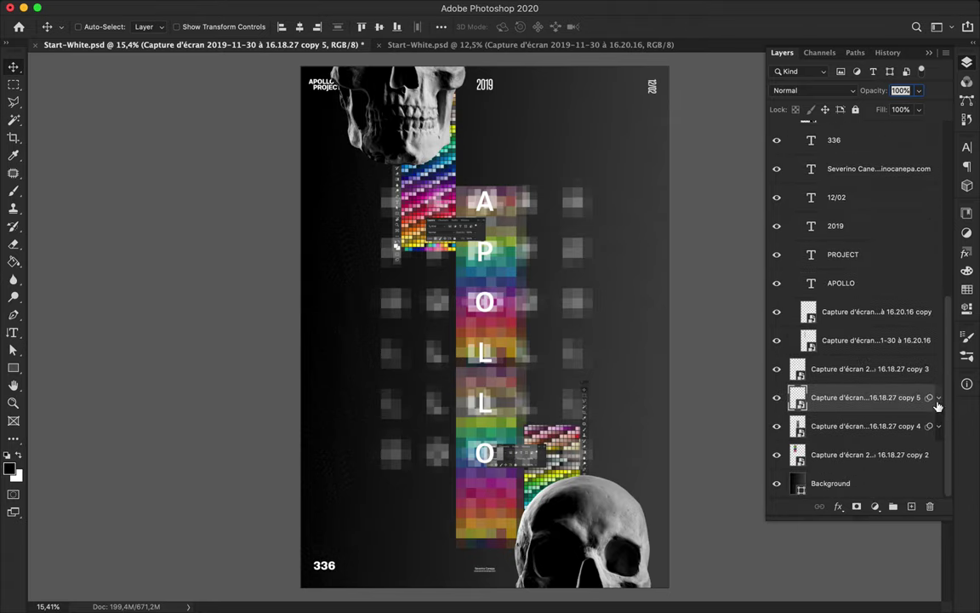
# - Merge the two pixelated colour swatch layers into one layer
pyautogui.keyDown('shift'); pyautogui.click(871, 426); pyautogui.keyUp('shift')
pyautogui.click(775, 400)
pyautogui.click(776, 400)
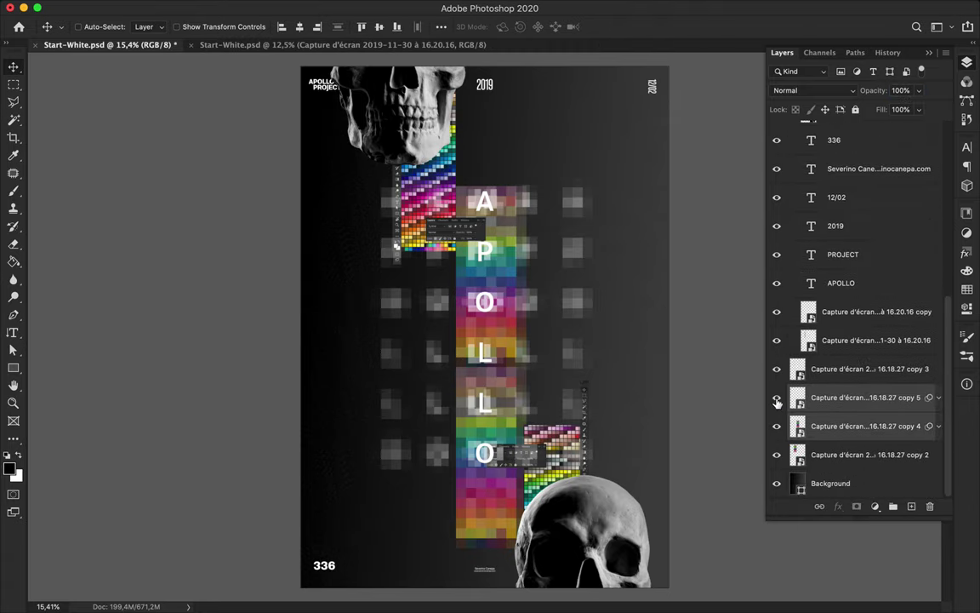
pyautogui.press('super+e')
# - Centre the merged pixelated column on the poster and shift the lower swatches flush against its right edge
pyautogui.moveTo(504, 508); pyautogui.dragTo(503, 472)
pyautogui.click(300, 27)
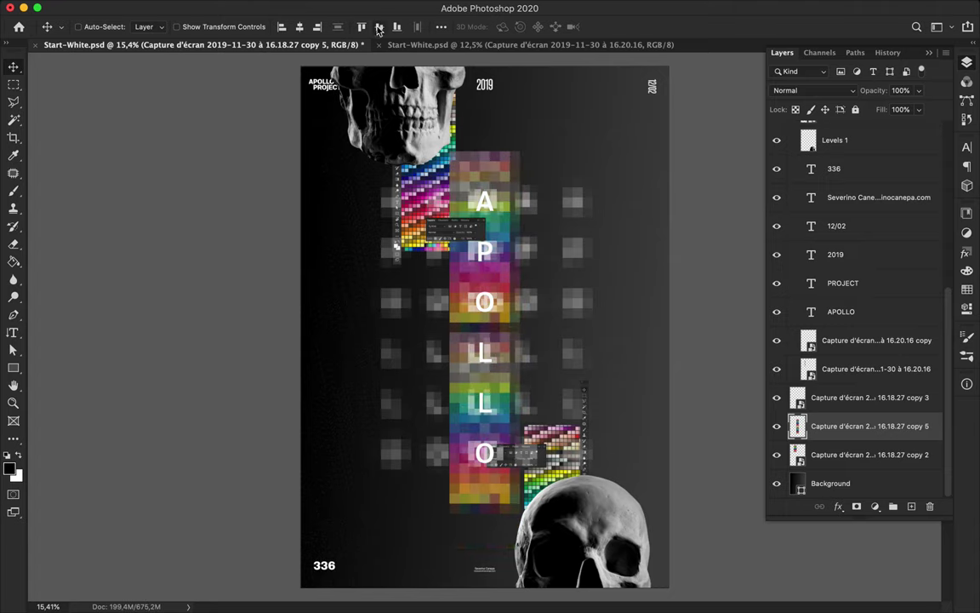
pyautogui.click(379, 27)
pyautogui.keyDown('super'); pyautogui.click(536, 482); pyautogui.keyUp('super')
pyautogui.moveTo(537, 482); pyautogui.dragTo(531, 485)
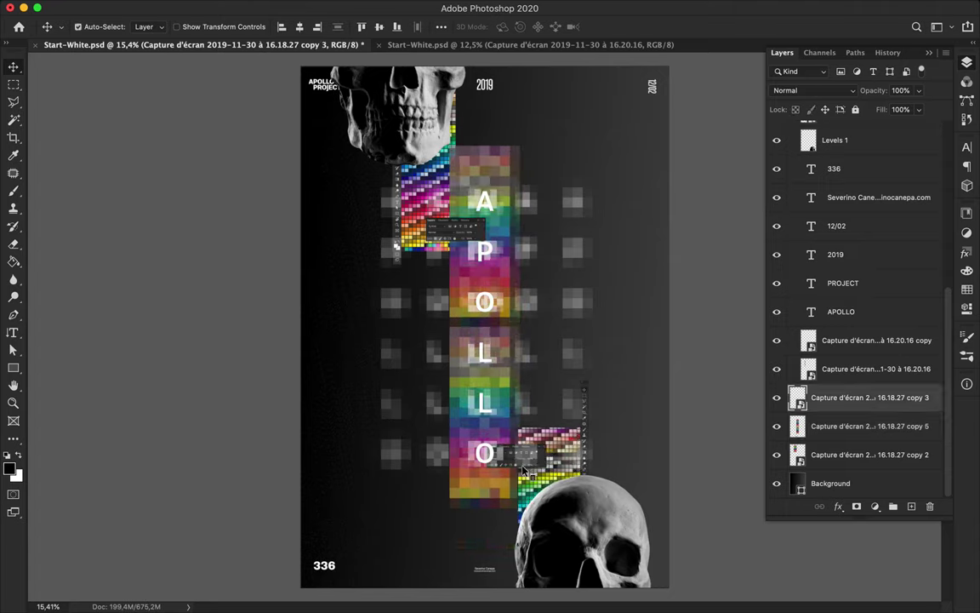
# - Place a duplicate of the layers-panel screenshot between APOLLO copy 6 and APOLLO copy 5, positioned over the lower skull's top edge
pyautogui.keyDown('super'); pyautogui.click(512, 463); pyautogui.keyUp('super')
pyautogui.scroll(5, 841, 148)
pyautogui.press('super+z')
pyautogui.press('super+z')
pyautogui.press('super+z')
pyautogui.press('super+z')
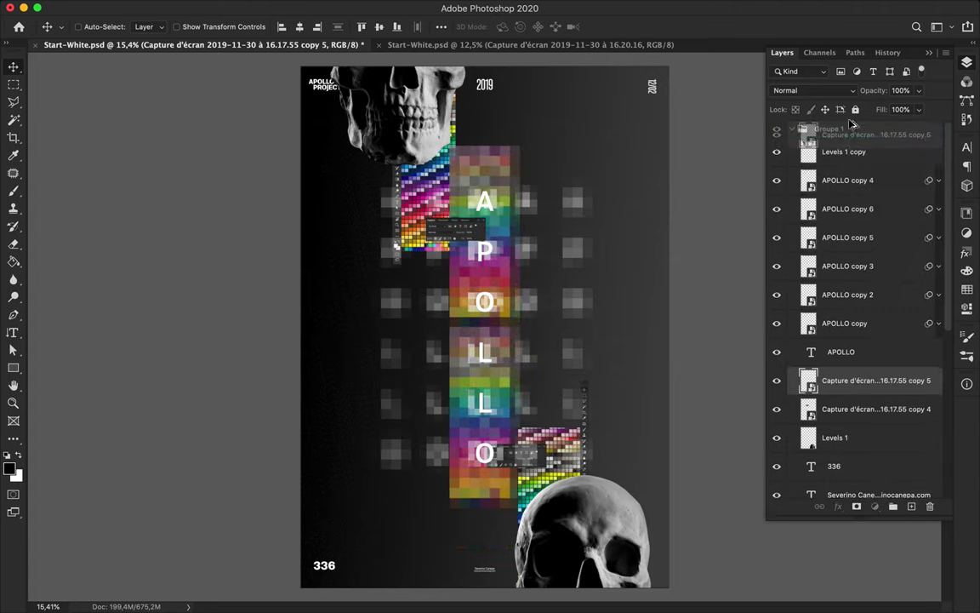
pyautogui.moveTo(840, 151); pyautogui.dragTo(860, 239)
pyautogui.moveTo(520, 455); pyautogui.dragTo(549, 479)
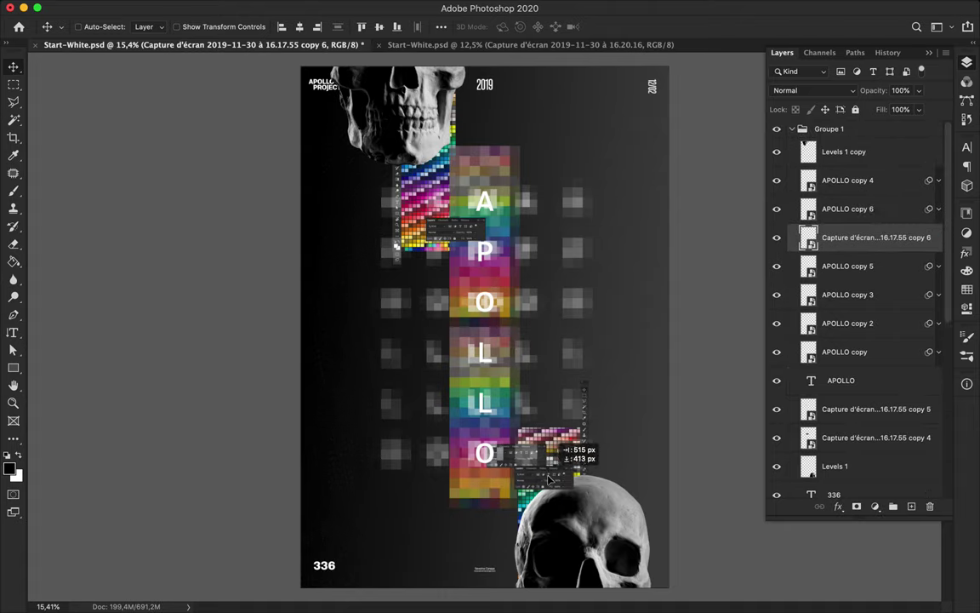
pyautogui.press('u')
pyautogui.rightClick(14, 368)
pyautogui.click(84, 392)
pyautogui.moveTo(382, 389); pyautogui.dragTo(500, 511)
pyautogui.press('g')
pyautogui.press('v')
pyautogui.press('Delete')
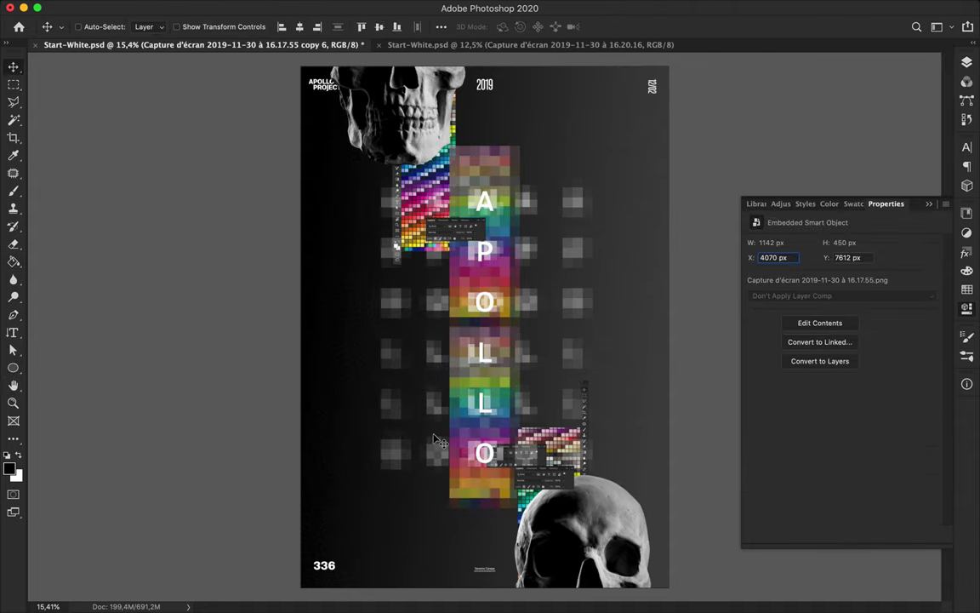
# - Add a new layer above the duplicated panel screenshot and make a large circular selection over the upper centre of the poster
pyautogui.click(965, 64)
pyautogui.press('super+shift+alt+n')
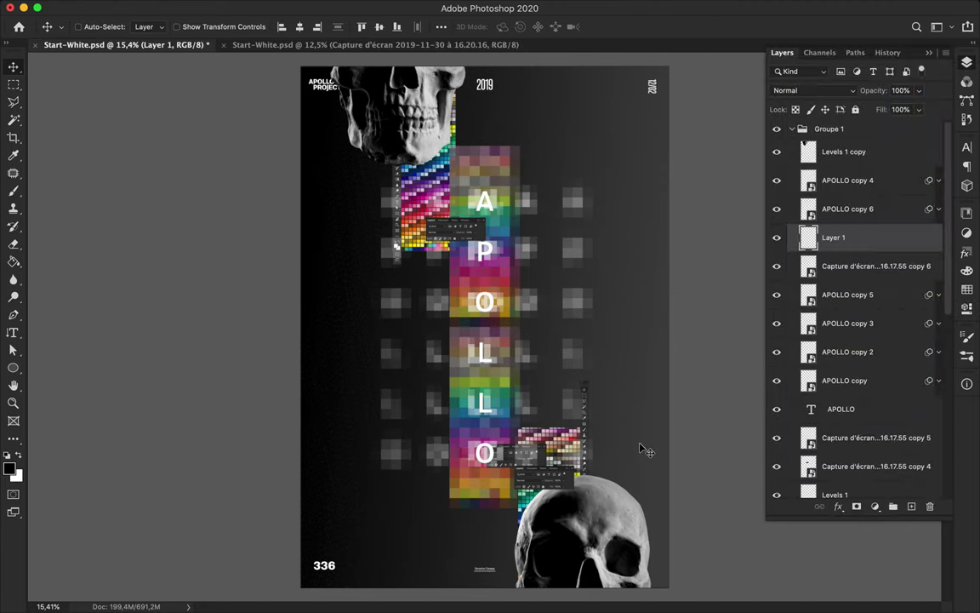
pyautogui.press('u')
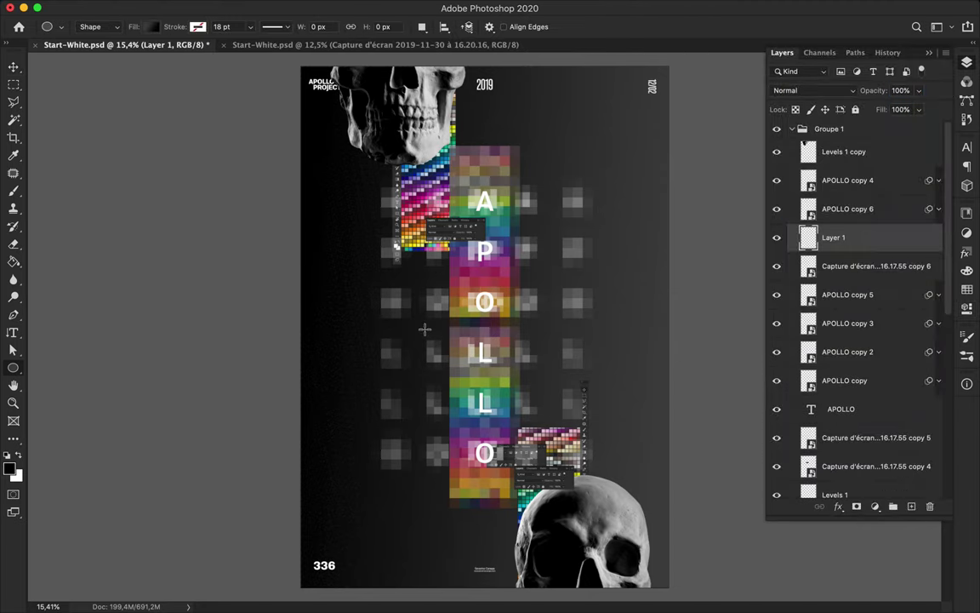
pyautogui.press('m')
pyautogui.hotkey('shift', 'm')
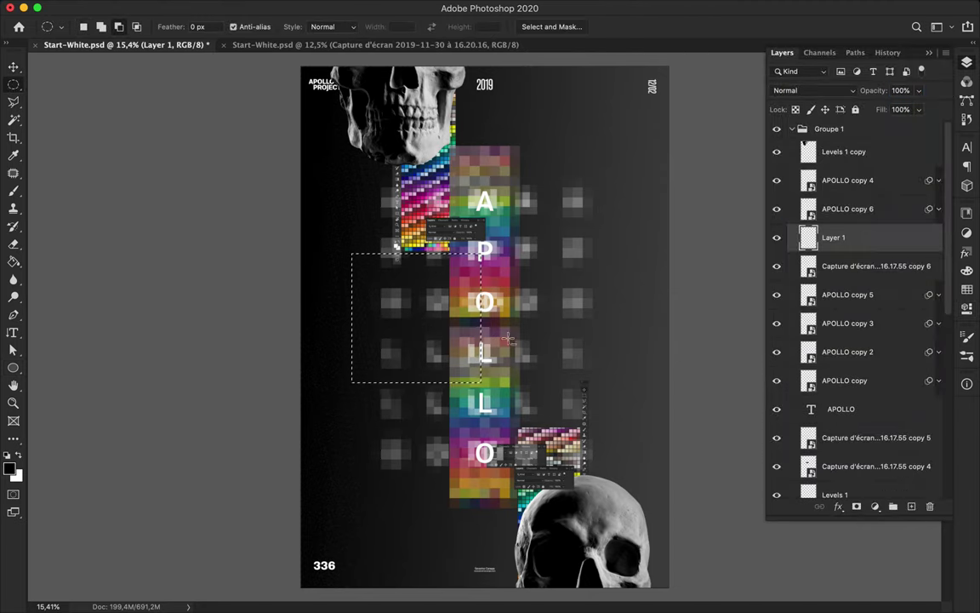
pyautogui.moveTo(433, 253)
pyautogui.mouseDown()
pyautogui.moveTo(463, 300)
pyautogui.moveTo(564, 393)
pyautogui.moveTo(549, 369)
pyautogui.mouseUp()
# - Fill the circular selection with a dark grey linear gradient
pyautogui.press('g')
pyautogui.rightClick(14, 262)
pyautogui.click(54, 263)
pyautogui.click(121, 30)
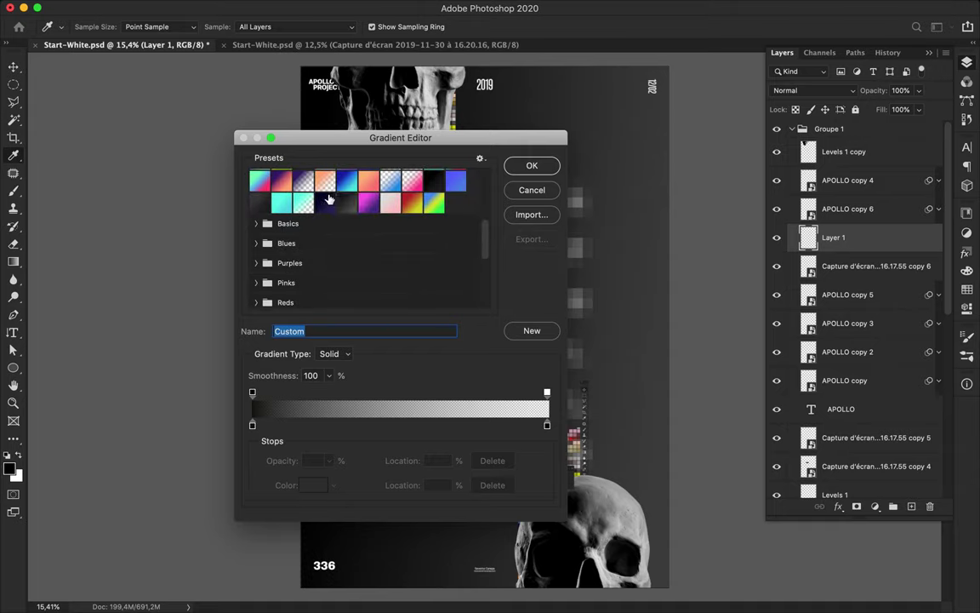
pyautogui.click(544, 165)
pyautogui.moveTo(322, 218); pyautogui.dragTo(489, 128)
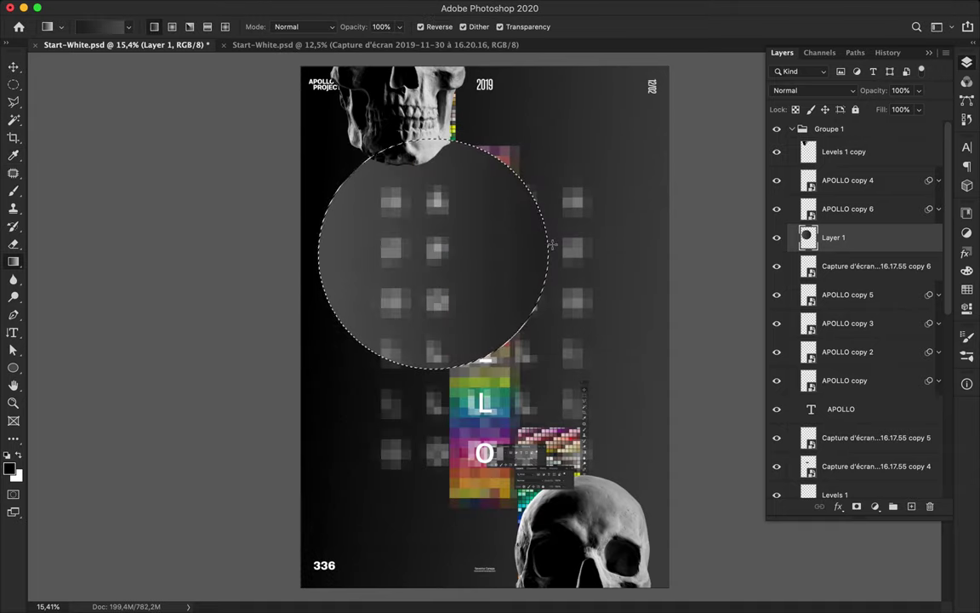
# - Deselect the circle and move it down towards the centre of the poster, between the two skulls
pyautogui.press('v')
pyautogui.press('m')
pyautogui.click(345, 245)
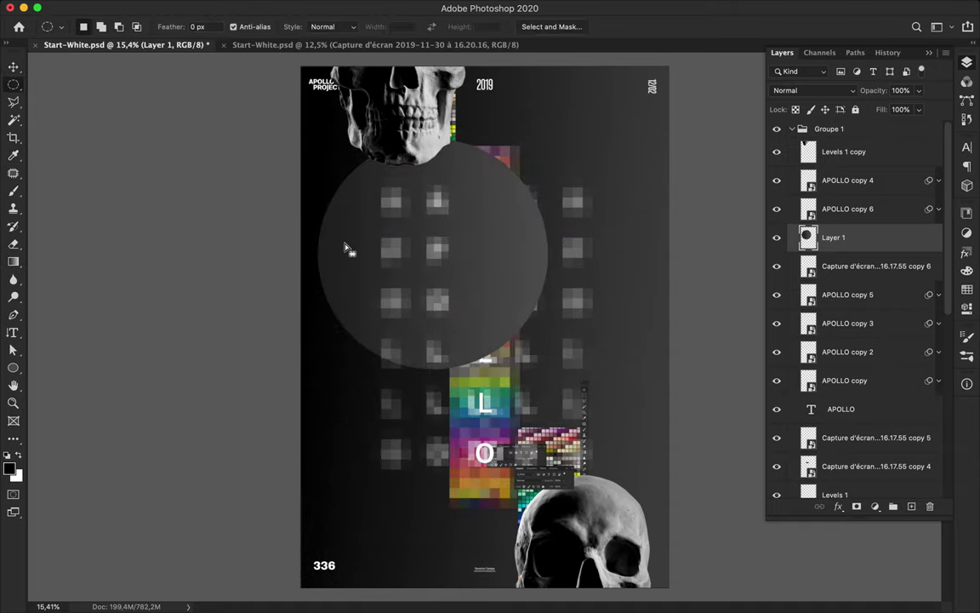
pyautogui.press('v')
pyautogui.moveTo(346, 245); pyautogui.dragTo(414, 325)
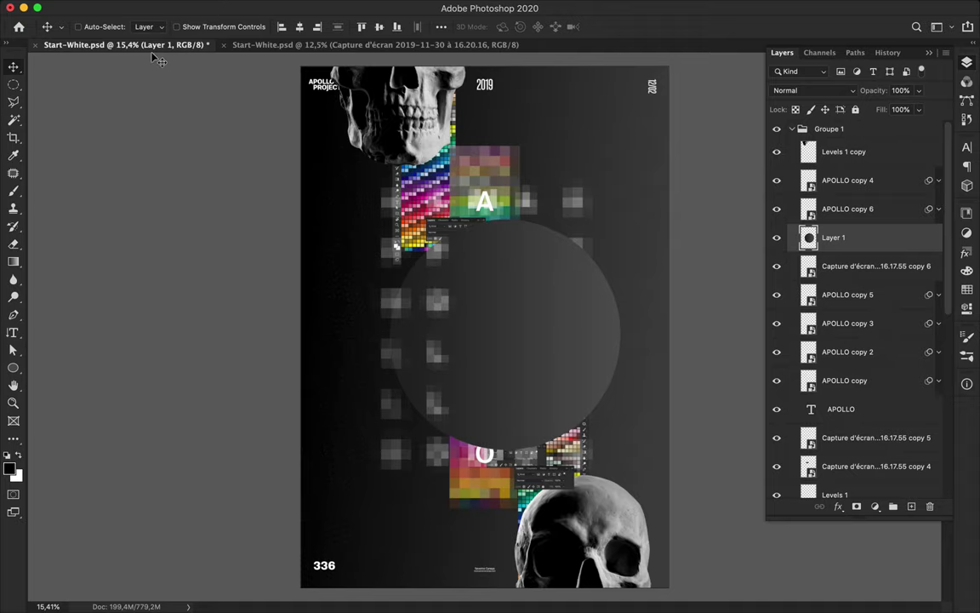
# - Change the gradient's first colour stop to black and its second colour stop to a darker grey
pyautogui.press('g')
pyautogui.click(98, 27)
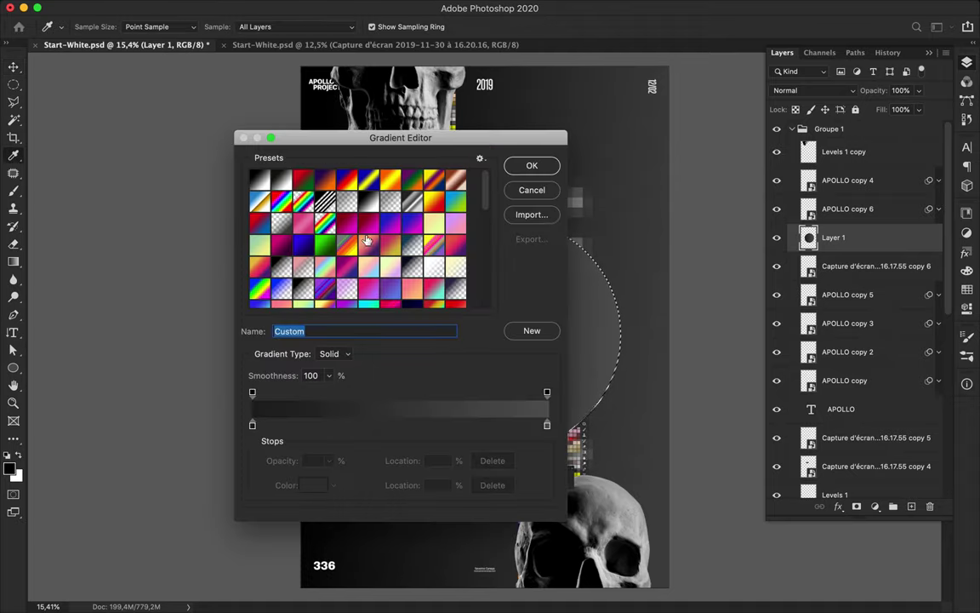
pyautogui.doubleClick(252, 424)
pyautogui.moveTo(509, 461); pyautogui.dragTo(502, 474)
pyautogui.click(782, 291)
pyautogui.doubleClick(547, 426)
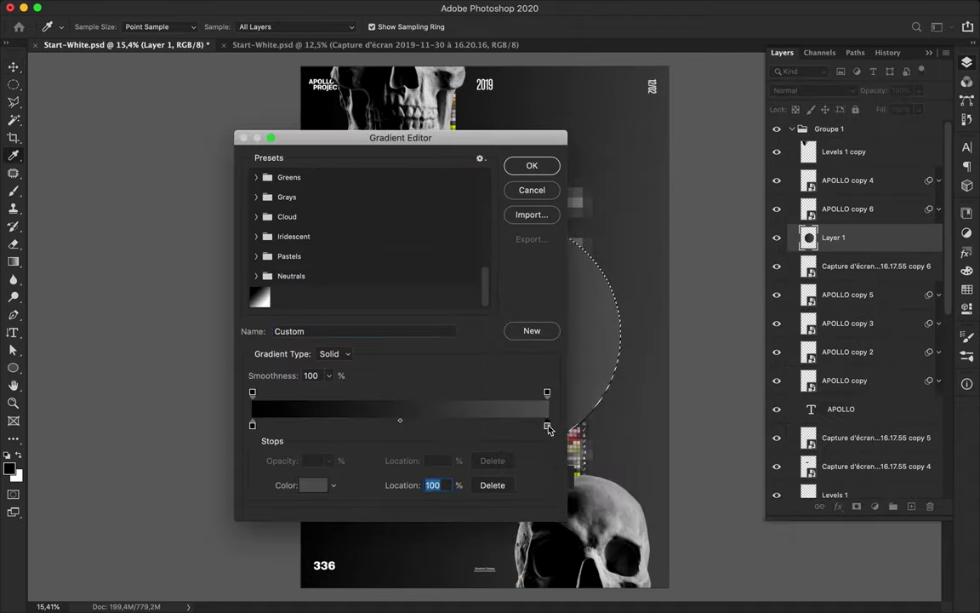
pyautogui.moveTo(510, 435); pyautogui.dragTo(501, 441)
pyautogui.click(780, 293)
pyautogui.click(549, 173)
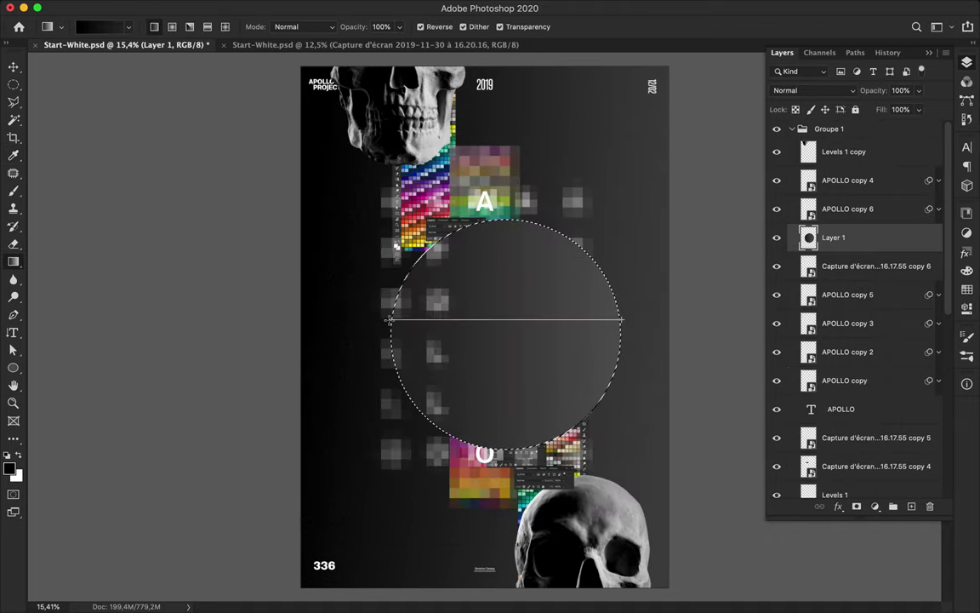
# - Refill the large circular selection with the black-to-dark-grey linear gradient and deselect it
pyautogui.moveTo(389, 323); pyautogui.dragTo(523, 342)
pyautogui.press('v')
pyautogui.press('m')
pyautogui.click(527, 317)
pyautogui.press('v')
# - Move the large circle's layer out of the group to just below the topmost swatch screenshot layer, and shift the circle left
pyautogui.moveTo(886, 243); pyautogui.dragTo(870, 436)
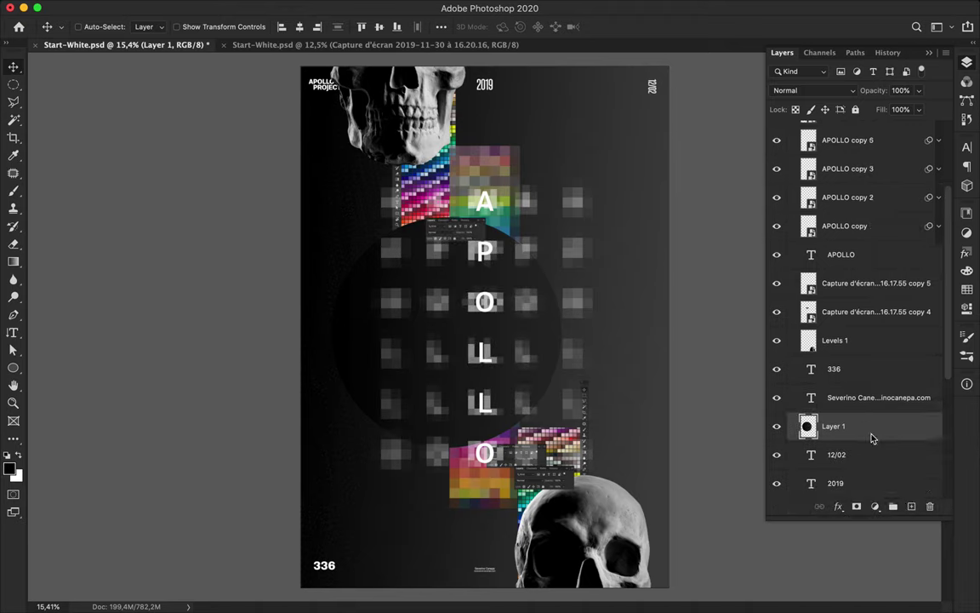
pyautogui.scroll(-2, 850, 326)
pyautogui.moveTo(850, 326); pyautogui.dragTo(851, 451)
pyautogui.moveTo(849, 372)
pyautogui.mouseDown()
pyautogui.moveTo(847, 430)
pyautogui.moveTo(832, 377)
pyautogui.mouseUp()
pyautogui.moveTo(466, 335); pyautogui.dragTo(431, 331)
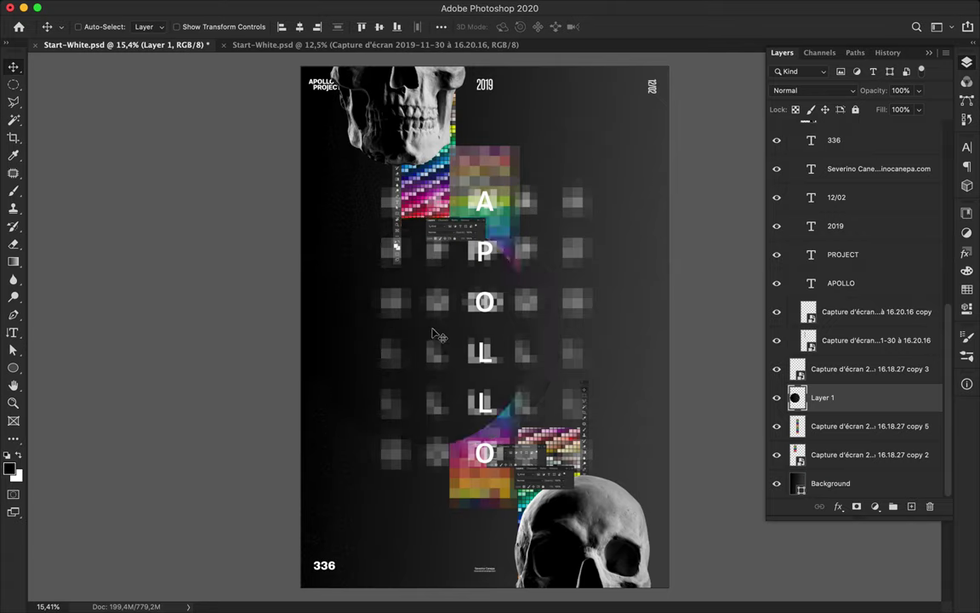
# - Copy a thin vertical strip of the upper swatches to a new layer, raise it, and place three strips around the APOLLO text
pyautogui.click(423, 175)
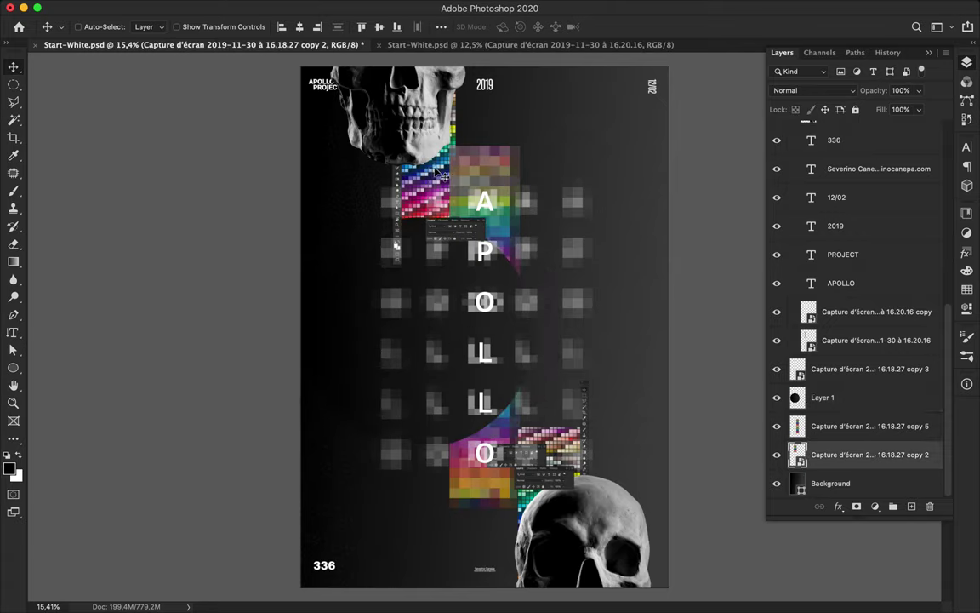
pyautogui.press('m')
pyautogui.moveTo(411, 51); pyautogui.dragTo(416, 285)
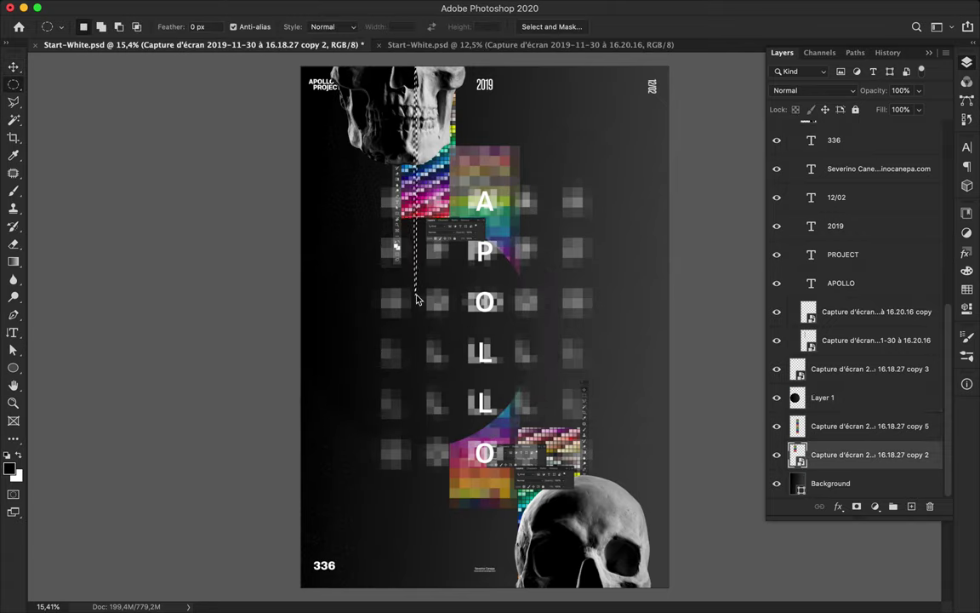
pyautogui.hotkey('ctrl', 'j')
pyautogui.press('v')
pyautogui.moveTo(845, 445); pyautogui.dragTo(838, 355)
pyautogui.moveTo(503, 325); pyautogui.dragTo(541, 349)
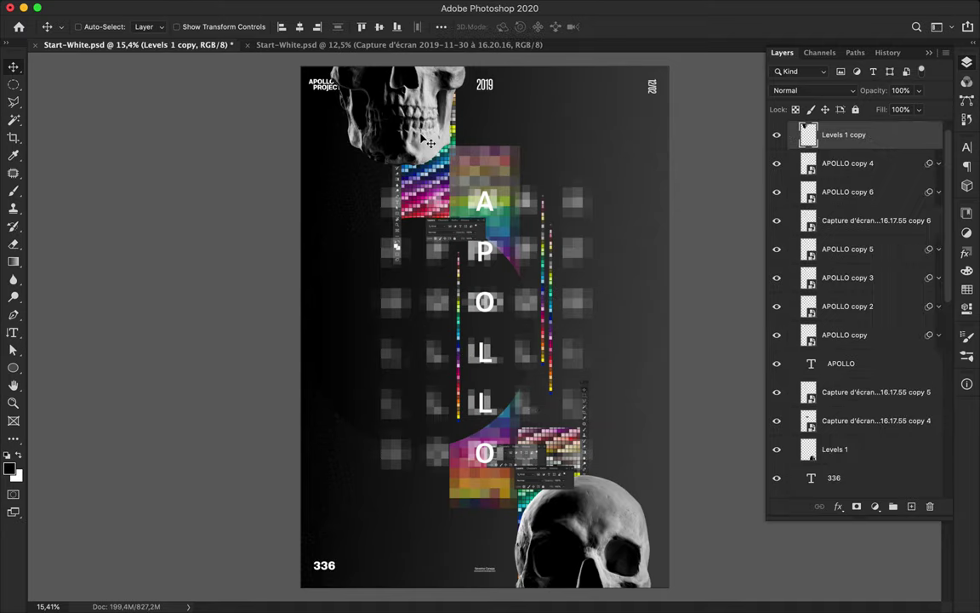
# - Duplicate the upper skull, move the copy's layer below the swatch screenshots, and pixelate it by applying the Mosaic filter twice
pyautogui.moveTo(416, 138); pyautogui.dragTo(435, 158)
pyautogui.moveTo(840, 155); pyautogui.dragTo(840, 440)
pyautogui.click(316, 7)
pyautogui.click(334, 25)
pyautogui.click(316, 8)
pyautogui.click(333, 25)
# - Duplicate the pixelated skull and place the copy behind the lower skull
pyautogui.moveTo(459, 169); pyautogui.dragTo(595, 482)
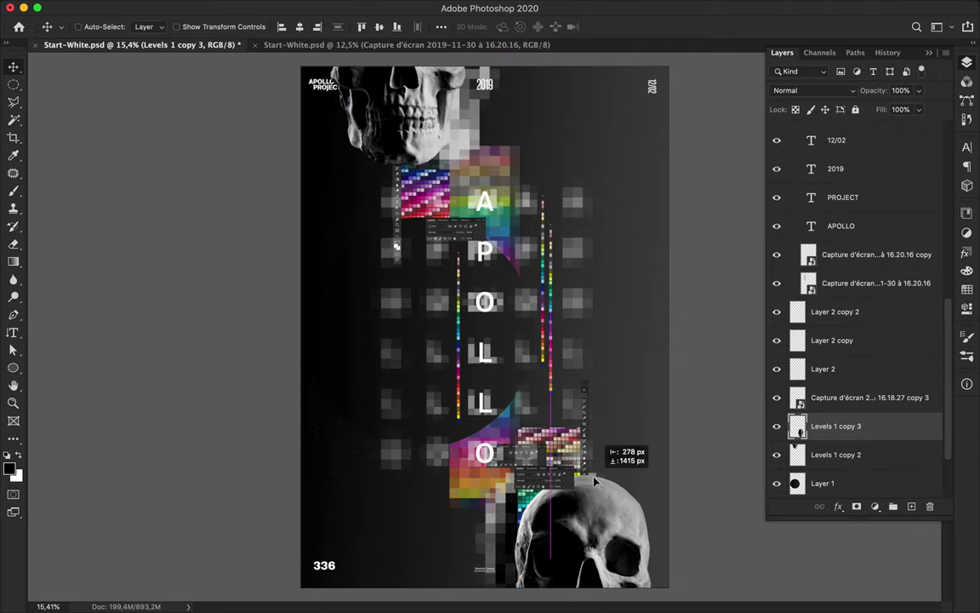
pyautogui.click(531, 589)
pyautogui.click(664, 8)
pyautogui.click(686, 50)
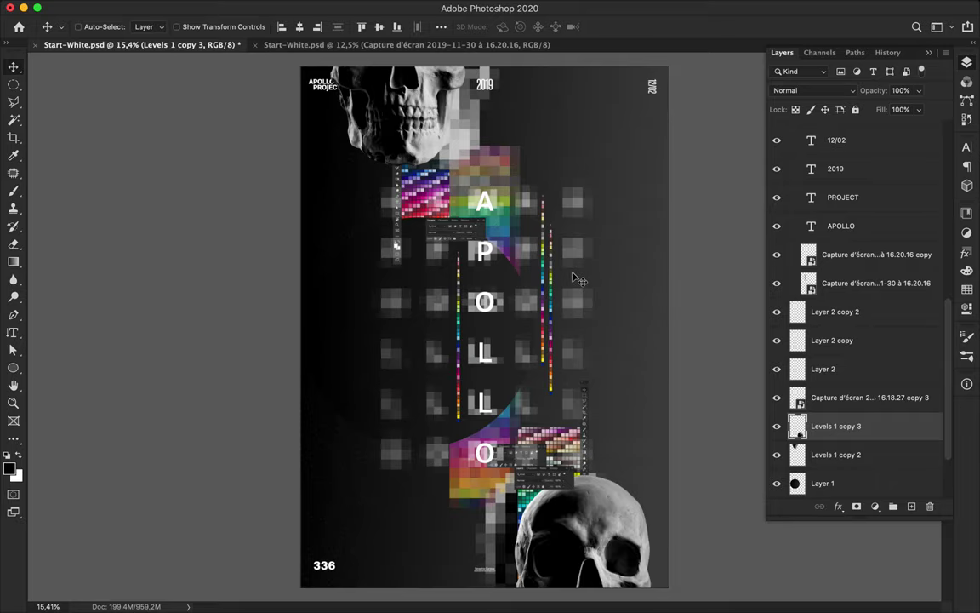
# - Duplicate the thin colour strip left of the APOLLO text, pixelate it with Mosaic, and spread blurred copies on both sides of the text
pyautogui.scroll(2, 520, 252)
pyautogui.click(414, 255)
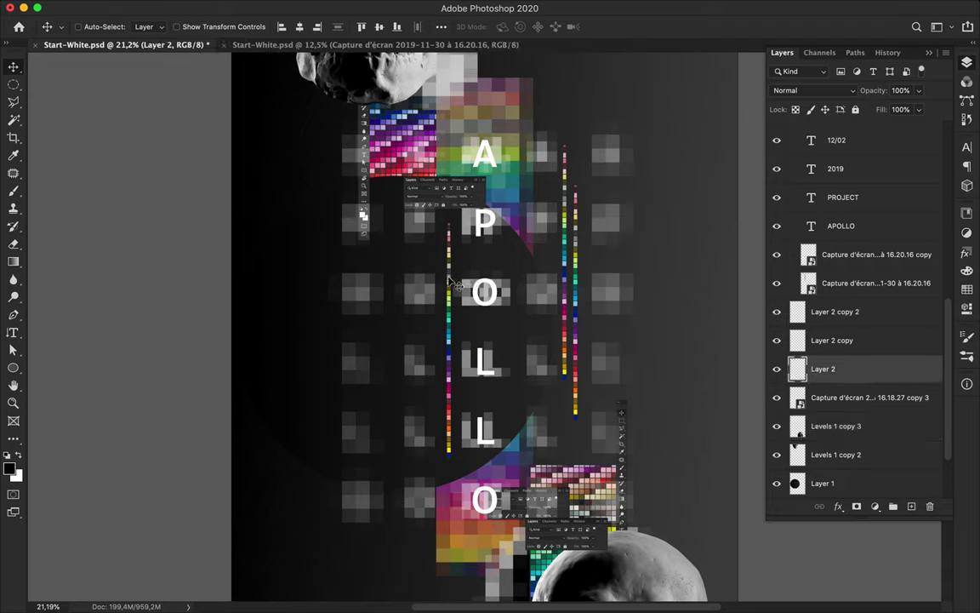
pyautogui.click(423, 288)
pyautogui.click(349, 8)
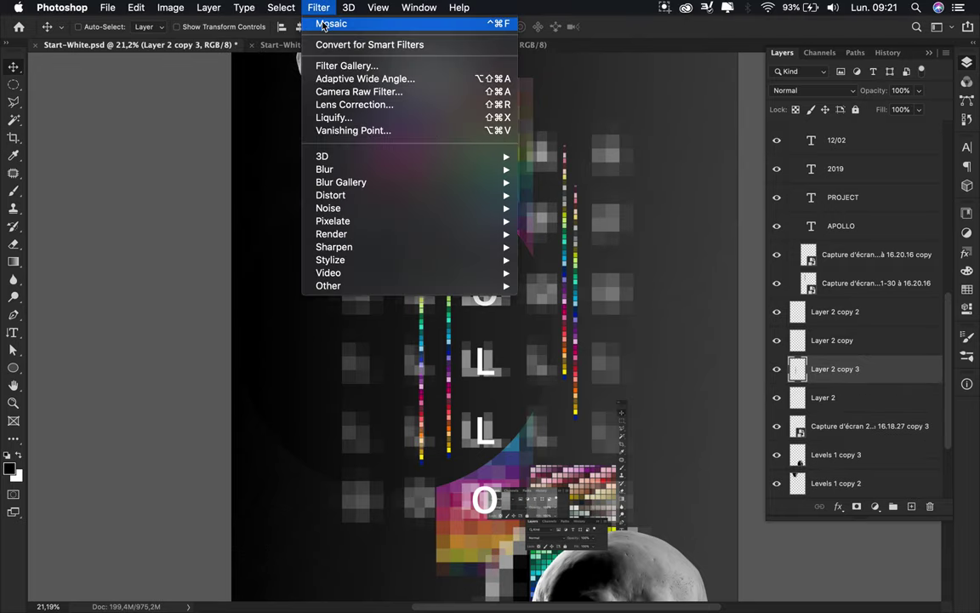
pyautogui.click(324, 25)
pyautogui.moveTo(420, 266); pyautogui.dragTo(540, 227)
pyautogui.scroll(-2, 611, 273)
pyautogui.moveTo(540, 228); pyautogui.dragTo(532, 226)
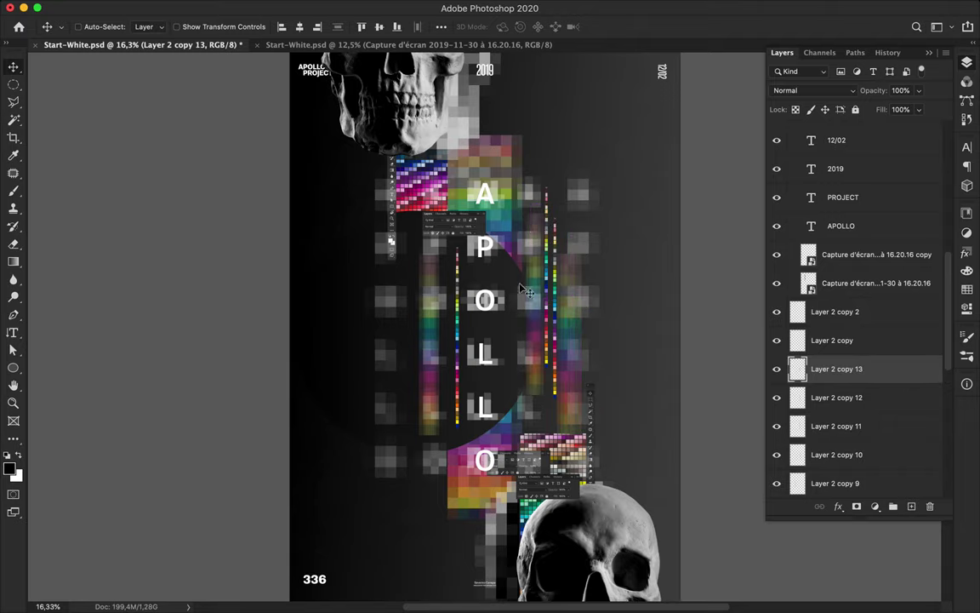
# - Make a smaller circular selection right of the upper swatches and fill it with the dark linear gradient
pyautogui.scroll(3, 466, 227)
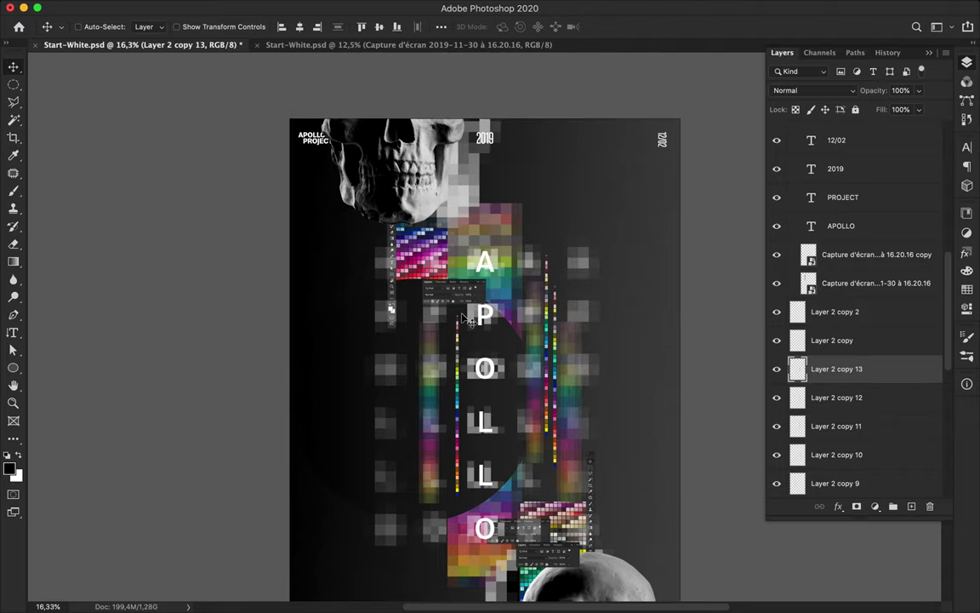
pyautogui.press('m')
pyautogui.moveTo(502, 193); pyautogui.dragTo(614, 305)
pyautogui.press('g')
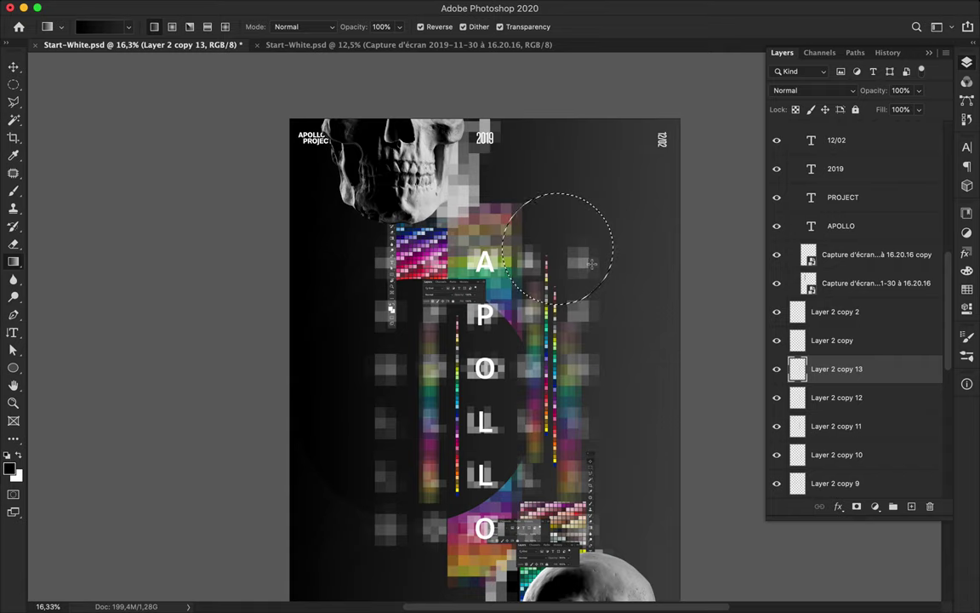
pyautogui.moveTo(528, 245); pyautogui.dragTo(501, 241)
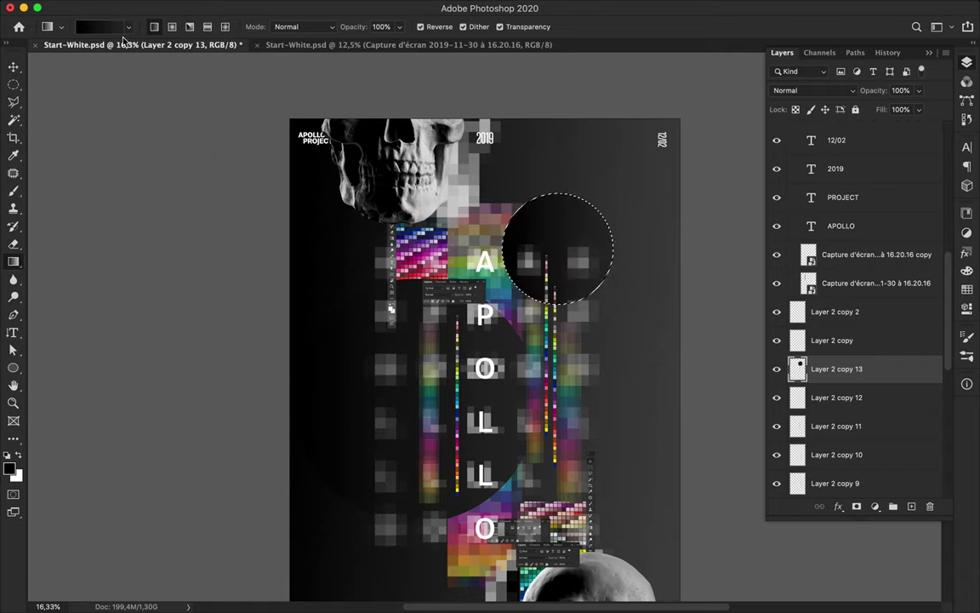
# - Edit the gradient's dark grey end stop and reapply the gradient across the small circular selection
pyautogui.click(101, 27)
pyautogui.doubleClick(252, 424)
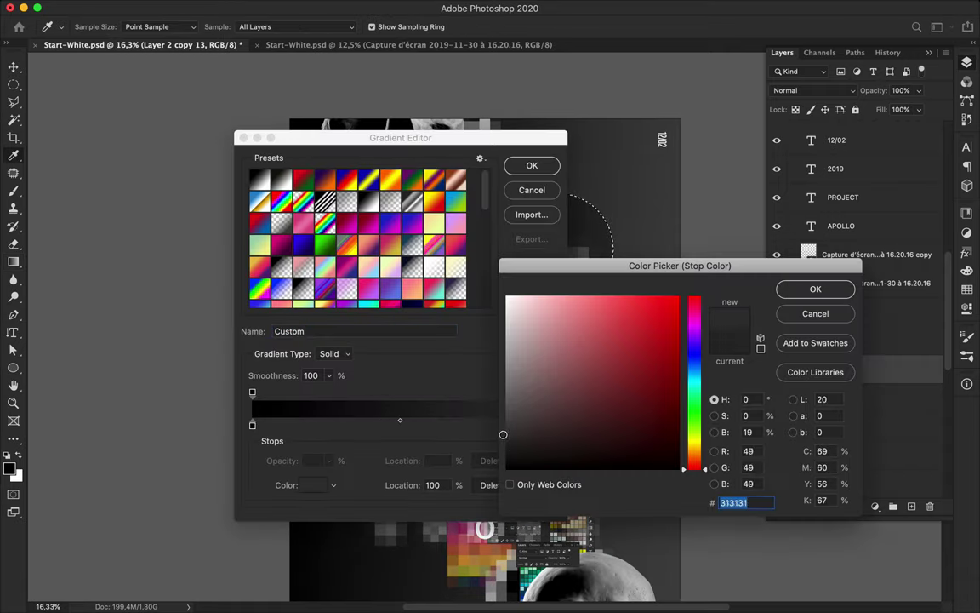
pyautogui.press('Return')
pyautogui.press('Return')
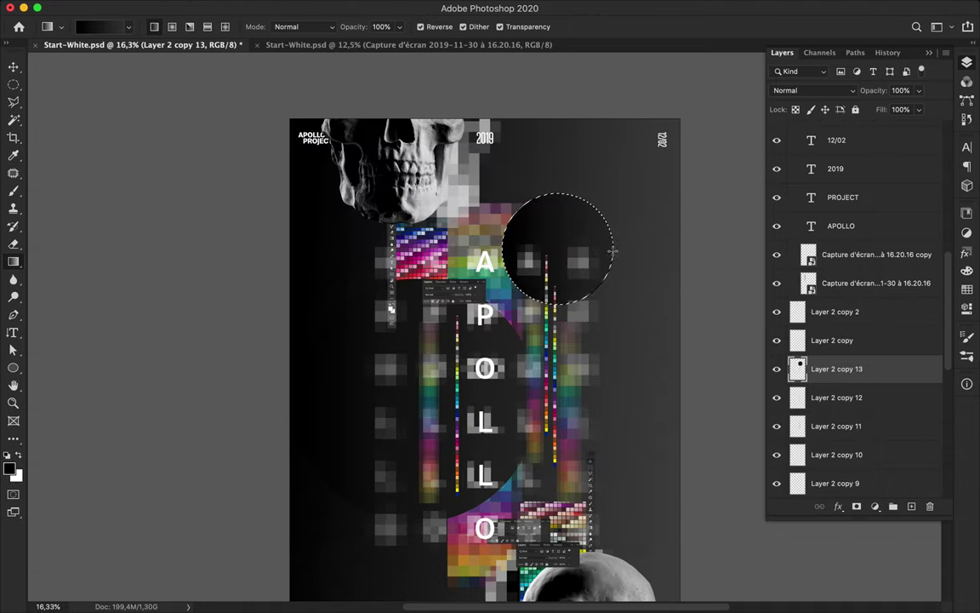
pyautogui.moveTo(516, 251); pyautogui.dragTo(507, 250)
# - Try moving the small deselected circle up towards the poster's right edge, and undo the circle edits on the strip layer
pyautogui.press('m')
pyautogui.press('v')
pyautogui.moveTo(595, 235); pyautogui.dragTo(619, 210)
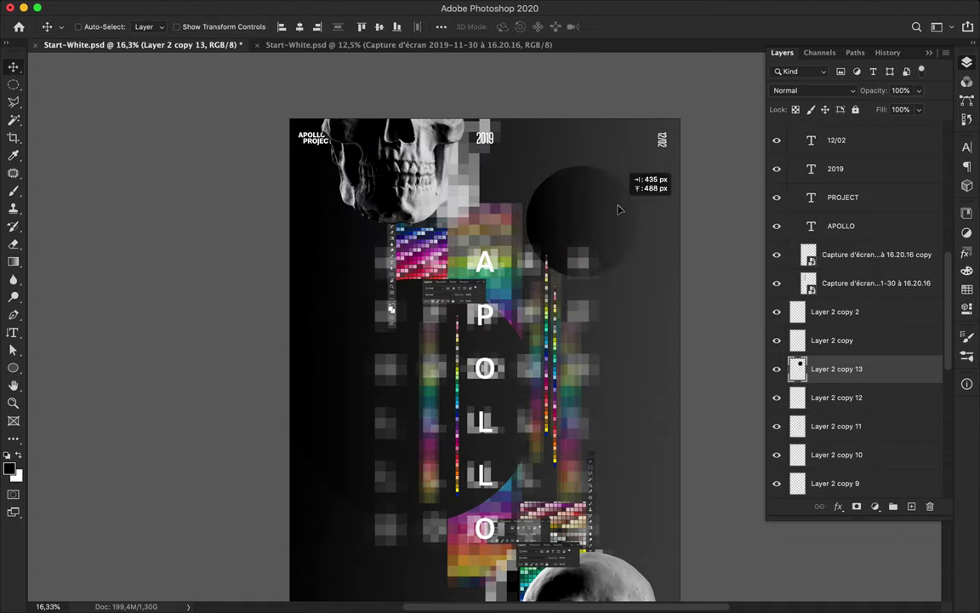
pyautogui.press('super+z')
pyautogui.press('super+z')
# - Add a new layer, fill the small circle with the dark gradient on it, and deselect
pyautogui.click(911, 507)
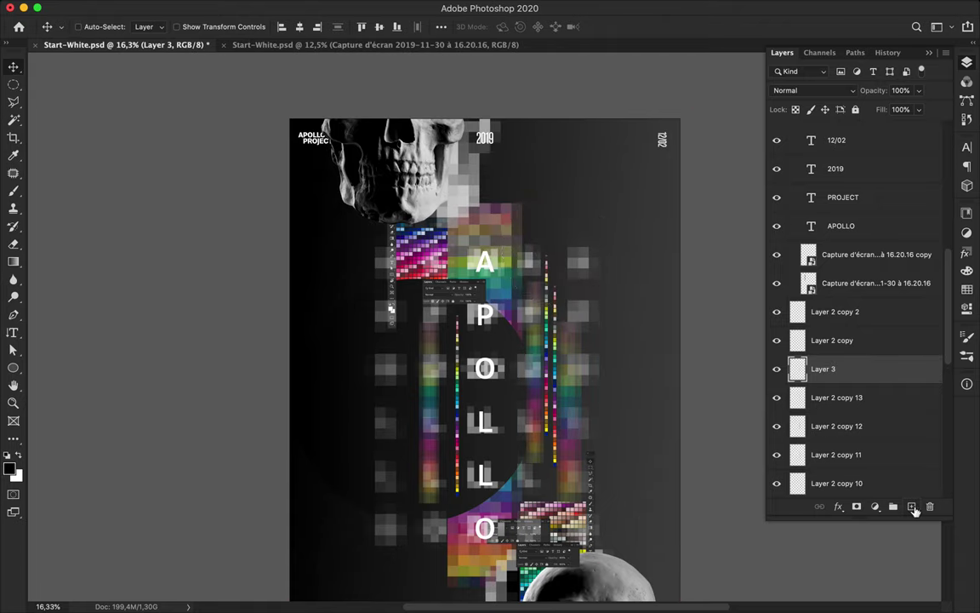
pyautogui.press('g')
pyautogui.moveTo(493, 239); pyautogui.dragTo(548, 216)
pyautogui.press('super+d')
# - Lower the small circle's layer beneath the swatch screenshots and distribute copies beside the lower skull, behind the upper skull and at lower left
pyautogui.press('v')
pyautogui.moveTo(838, 386); pyautogui.dragTo(851, 456)
pyautogui.moveTo(581, 223); pyautogui.dragTo(621, 511)
pyautogui.scroll(-1, 857, 449)
pyautogui.press('super+t')
pyautogui.moveTo(652, 474); pyautogui.dragTo(440, 511)
pyautogui.press('Return')
pyautogui.press('super+0')
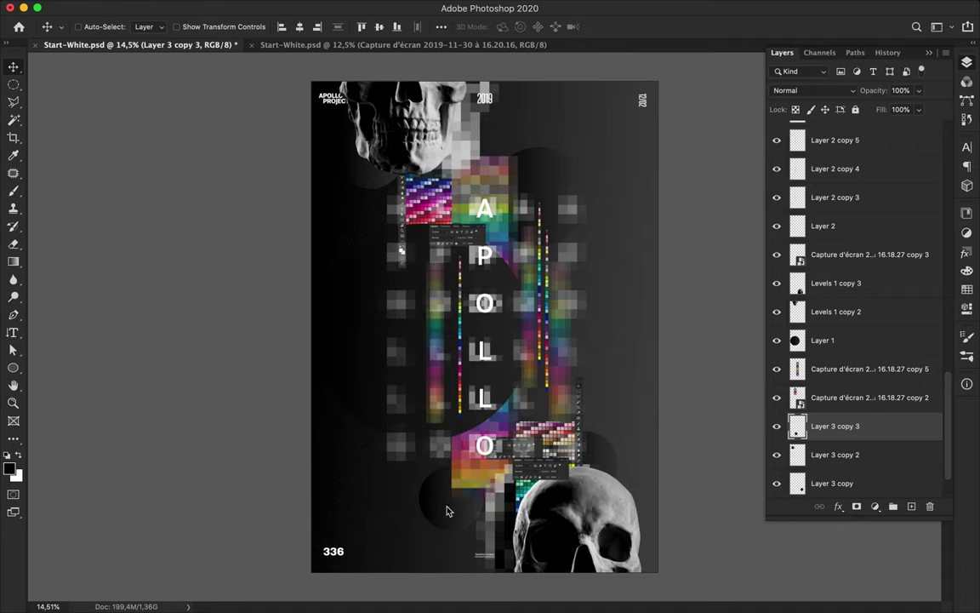
# - Select the outermost pixelated APOLLO column on the left of the poster
pyautogui.keyDown('super'); pyautogui.click(368, 286); pyautogui.keyUp('super')
pyautogui.press('m')
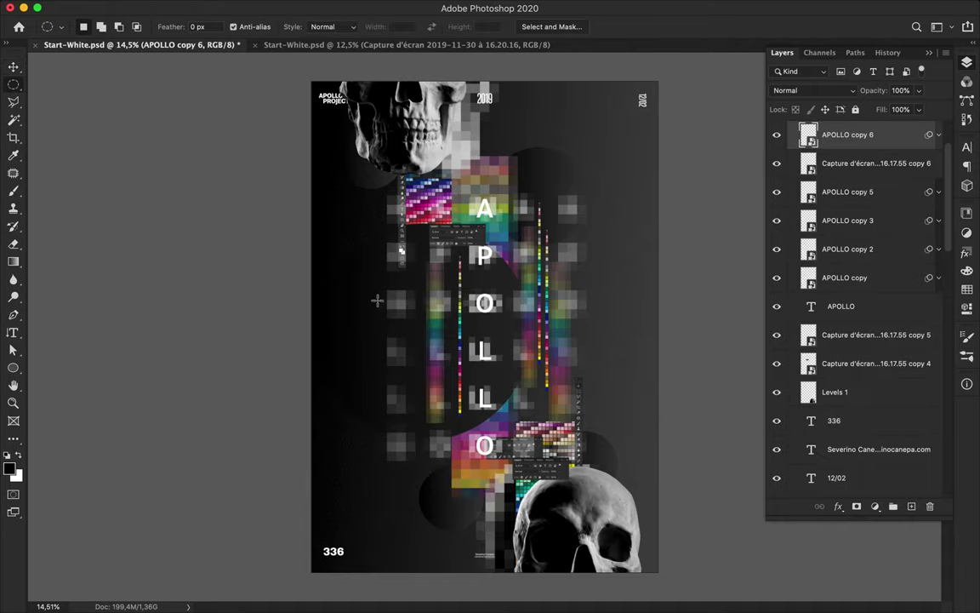
pyautogui.moveTo(385, 279); pyautogui.dragTo(434, 489)
pyautogui.rightClick(13, 368)
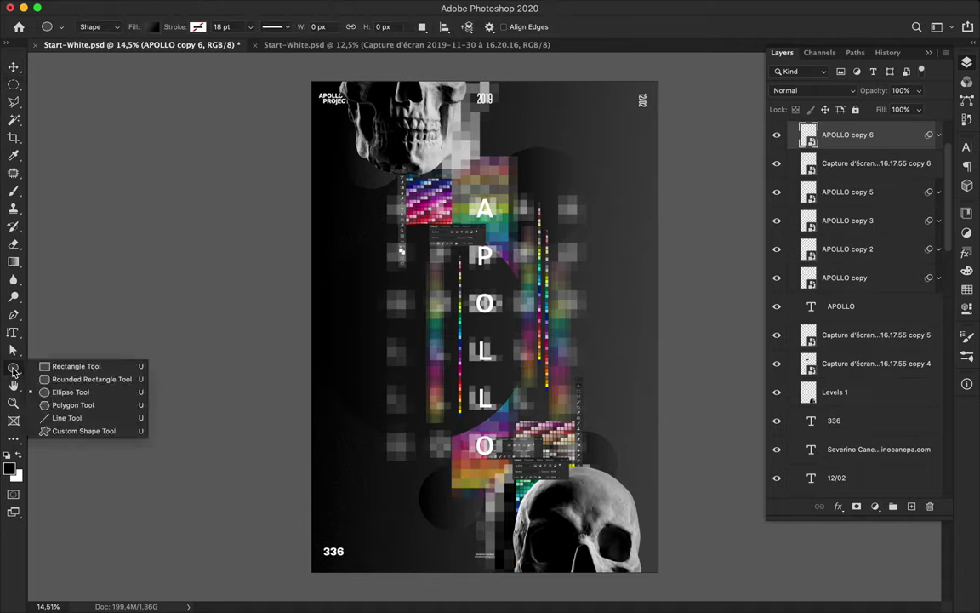
pyautogui.rightClick(13, 84)
pyautogui.click(15, 68)
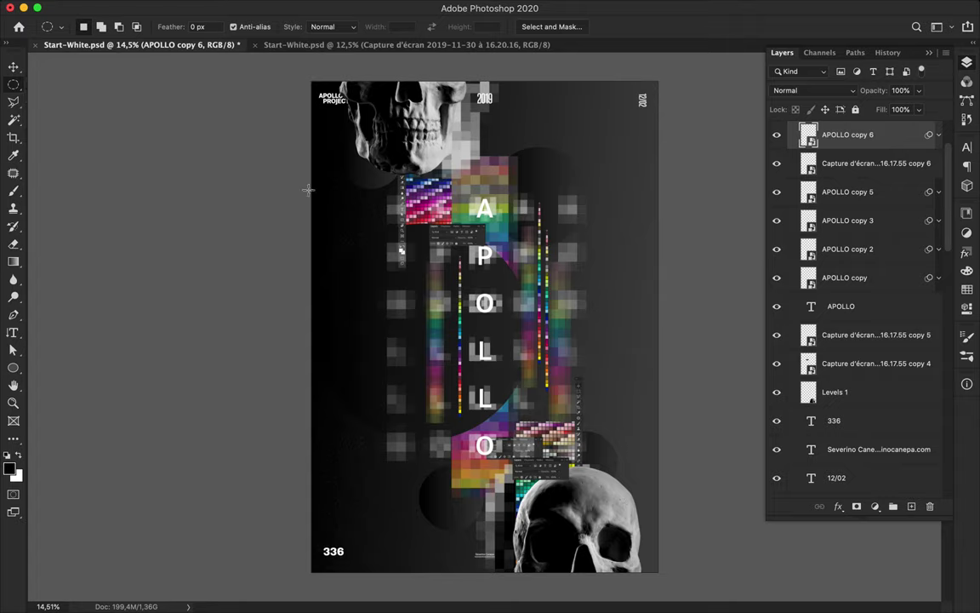
# - Move the outermost left pixelated column up and left, and raise its layer to the top of the group, above the skull
pyautogui.moveTo(400, 230); pyautogui.dragTo(400, 229)
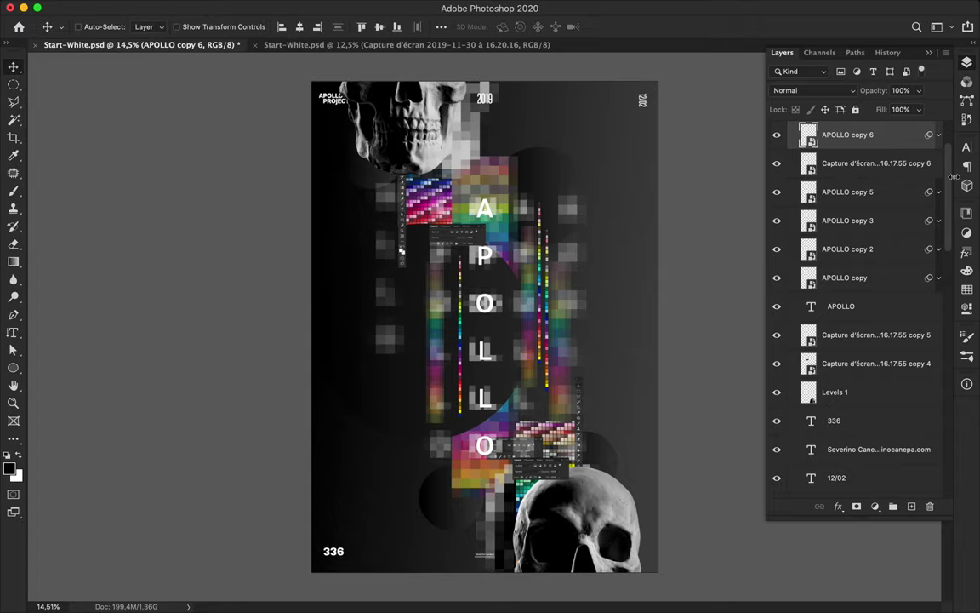
pyautogui.moveTo(853, 212); pyautogui.dragTo(814, 154)
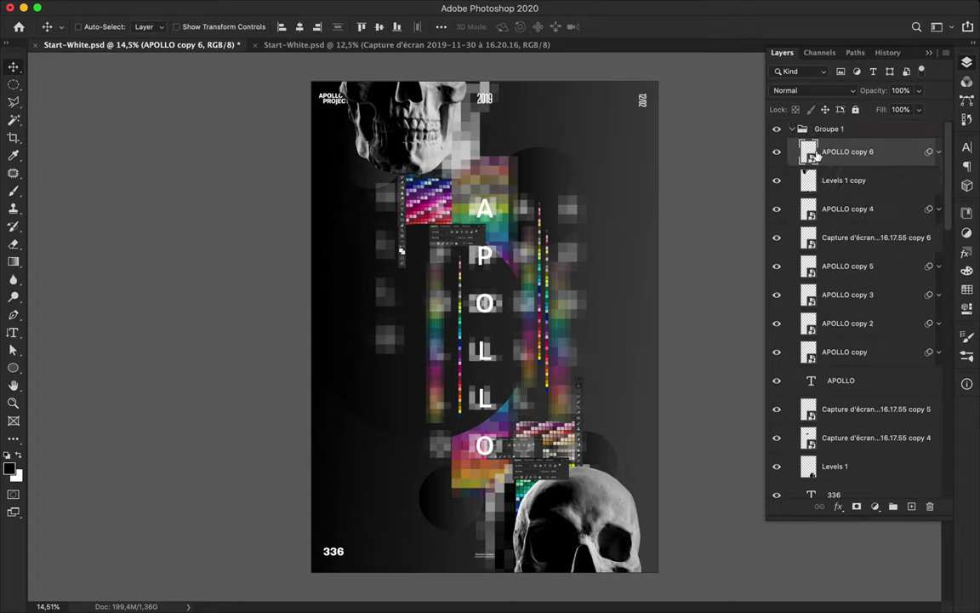
pyautogui.moveTo(392, 203); pyautogui.dragTo(384, 209)
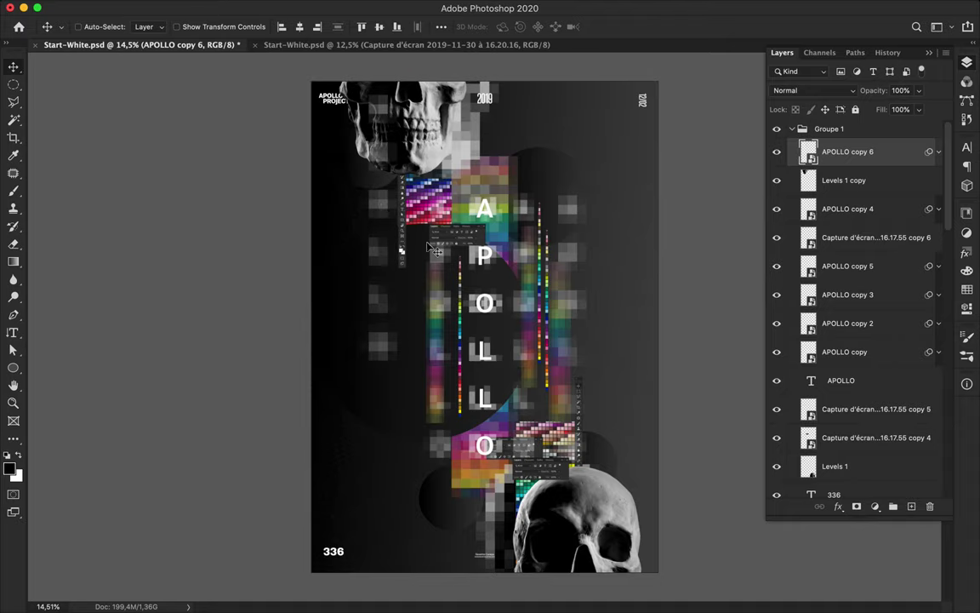
# - Offset the outermost right pixelated column down and right, and the inner left pixelated column up and left
pyautogui.keyDown('super'); pyautogui.click(576, 361); pyautogui.keyUp('super')
pyautogui.moveTo(575, 373); pyautogui.dragTo(597, 500)
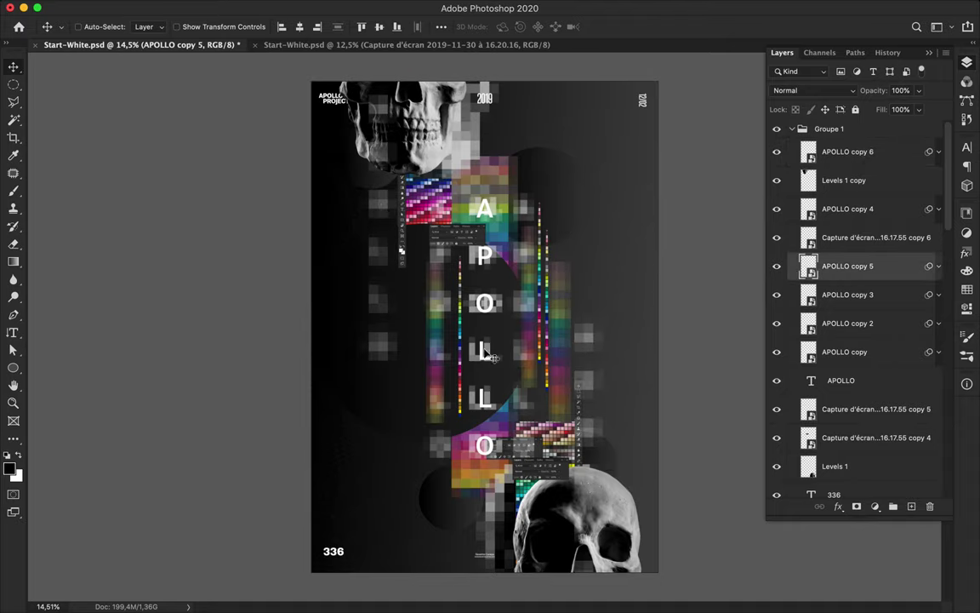
pyautogui.keyDown('super'); pyautogui.click(442, 350); pyautogui.keyUp('super')
pyautogui.moveTo(440, 351); pyautogui.dragTo(417, 315)
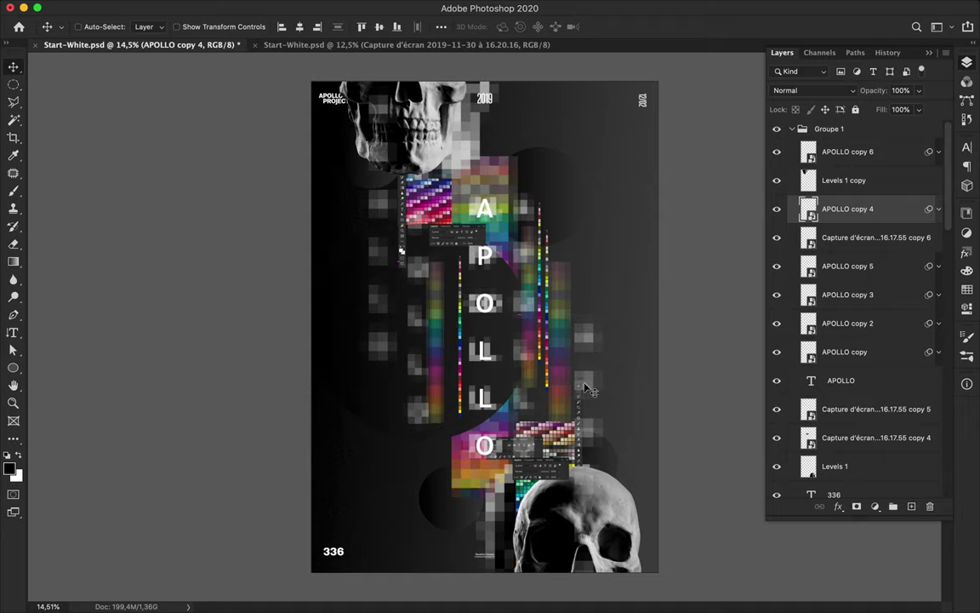
# - Duplicate the thin colour strip onto the lower and upper skulls, raising the strip copies' layers so they sit above the skulls
pyautogui.keyDown('super'); pyautogui.click(548, 295); pyautogui.keyUp('super')
pyautogui.moveTo(548, 295); pyautogui.dragTo(589, 534)
pyautogui.moveTo(838, 482); pyautogui.dragTo(828, 255)
pyautogui.moveTo(587, 374); pyautogui.dragTo(397, 92)
pyautogui.moveTo(828, 277); pyautogui.dragTo(825, 141)
pyautogui.moveTo(405, 136); pyautogui.dragTo(387, 147)
# - Move the inner thin colour strip right of the APOLLO text upward over the small circle, and save the poster
pyautogui.keyDown('super'); pyautogui.click(540, 247); pyautogui.keyUp('super')
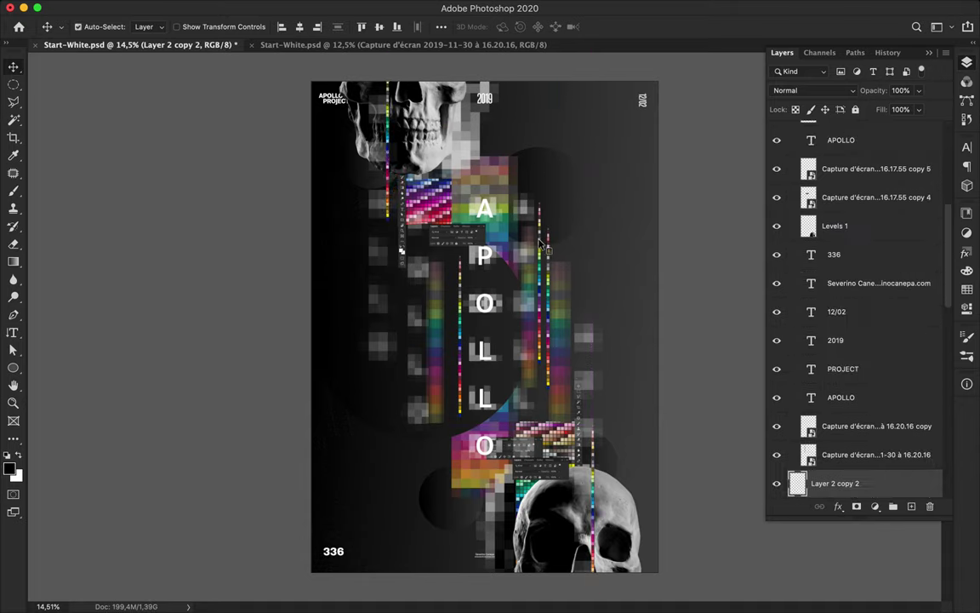
pyautogui.moveTo(540, 244); pyautogui.dragTo(534, 179)
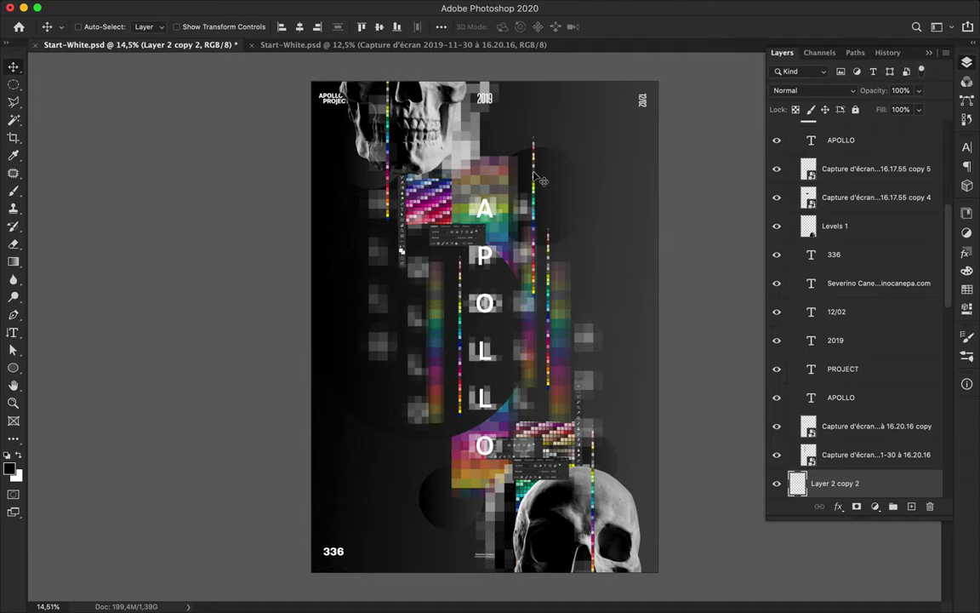
pyautogui.press('super+s')
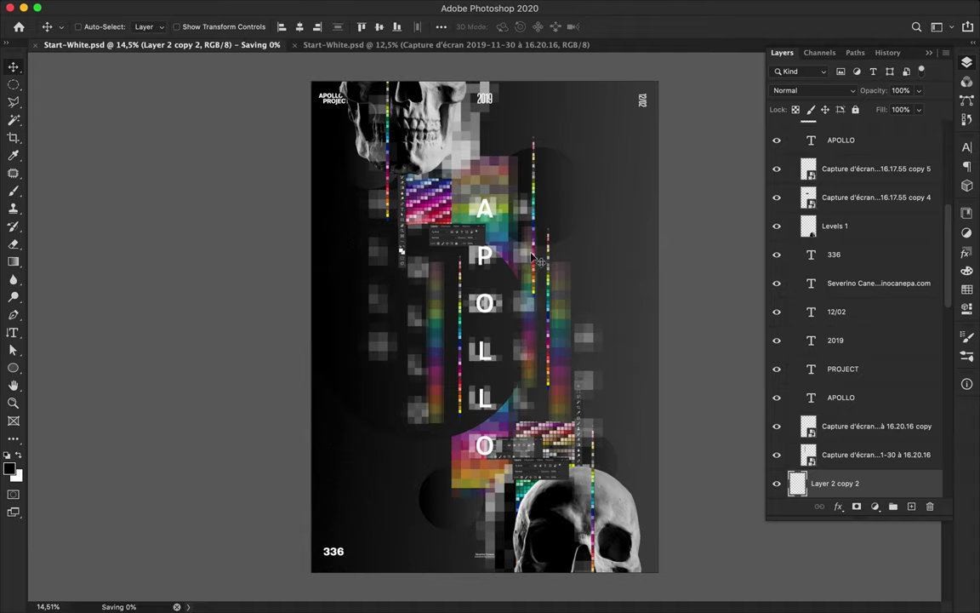
pyautogui.click(604, 7)
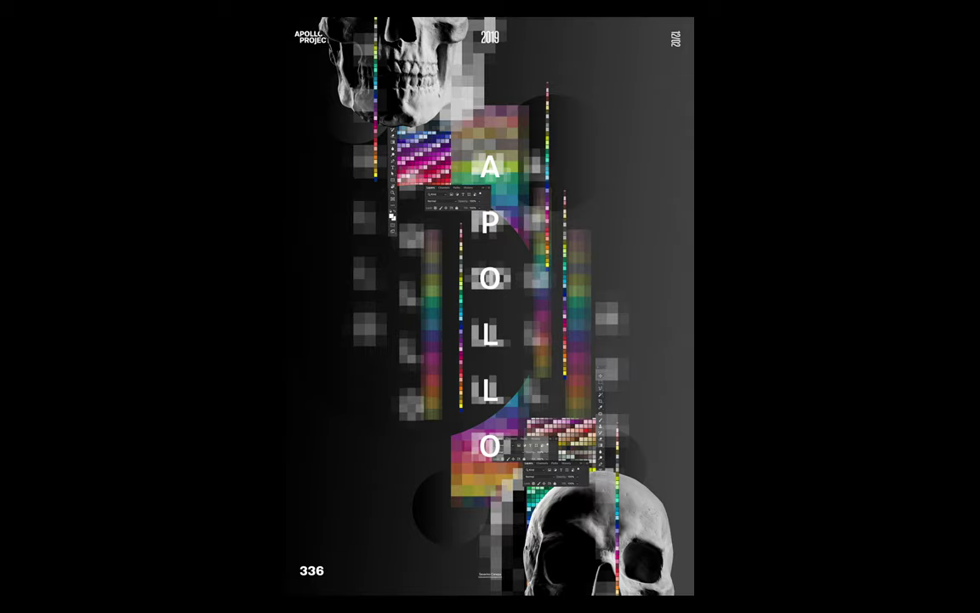